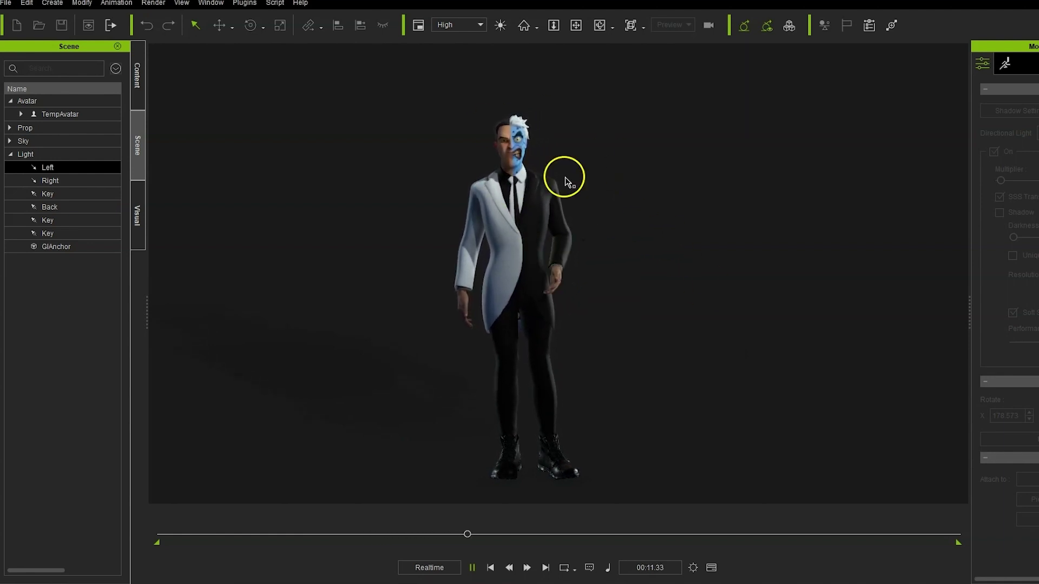
Orbit the camera around the playing character and frame it from the chest up
left_click_drag(598, 267, 441, 117)
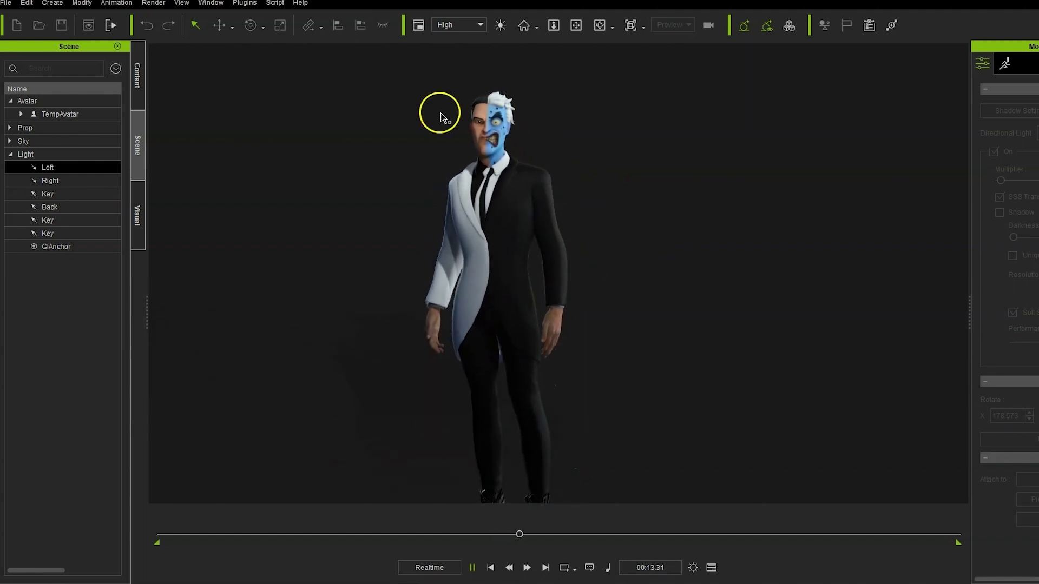
right_click_drag(440, 117, 653, 289)
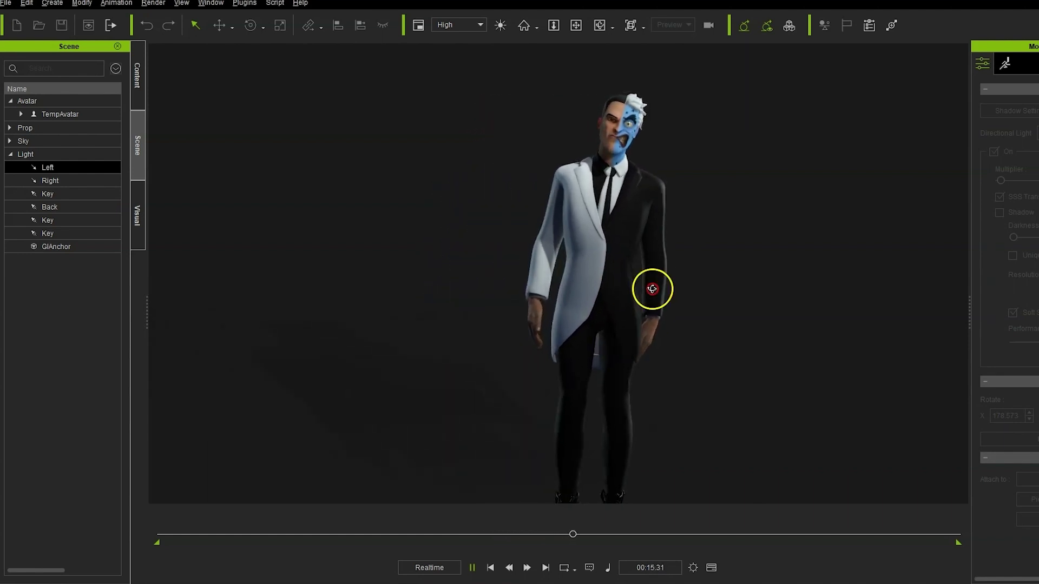
right_click_drag(652, 290, 672, 244)
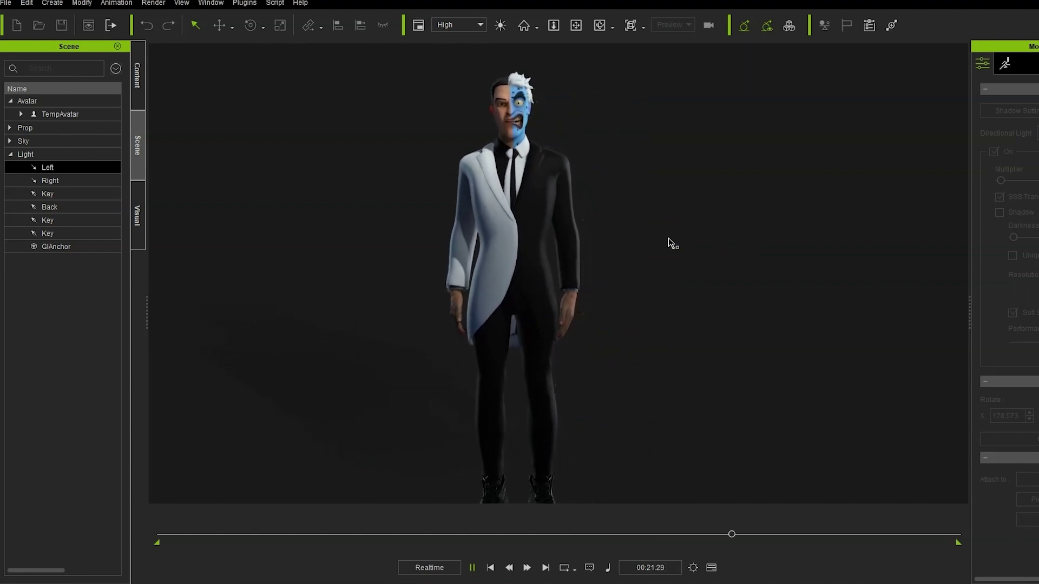
scroll(606, 219, "up", 5)
middle_click_drag(587, 232, 702, 281)
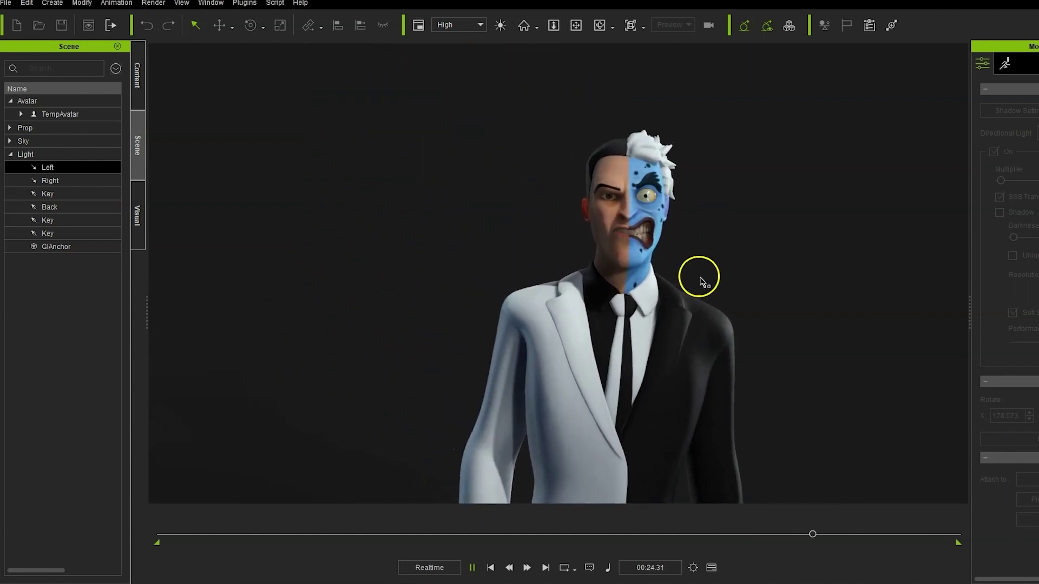
scroll(701, 281, "up", 3)
mouse_move(598, 249)
right_mouse_down()
mouse_move(785, 281)
mouse_move(625, 255)
right_mouse_up()
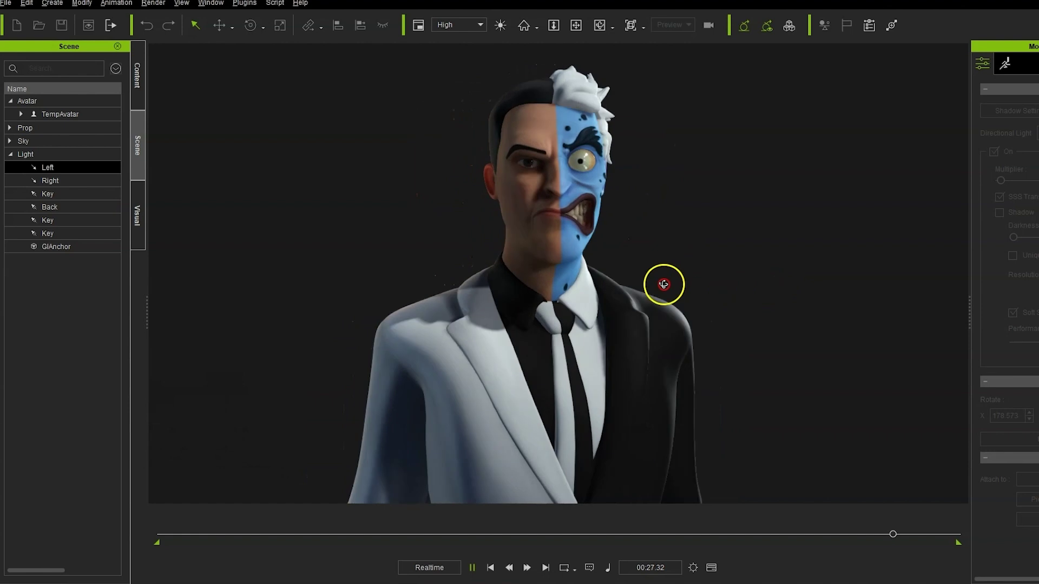
right_click_drag(464, 204, 658, 190)
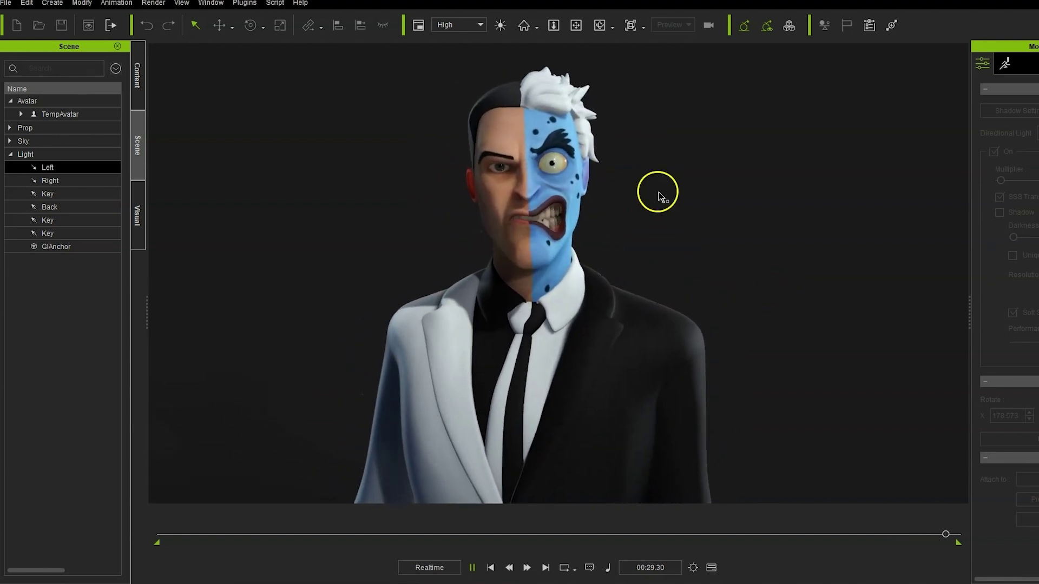
right_click_drag(763, 225, 654, 241)
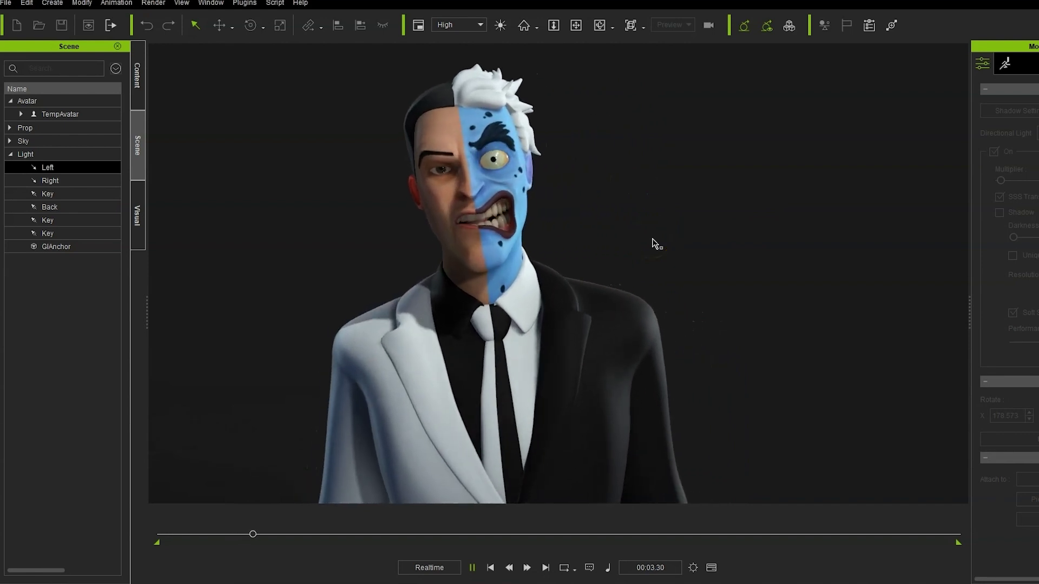
right_click_drag(656, 242, 595, 237)
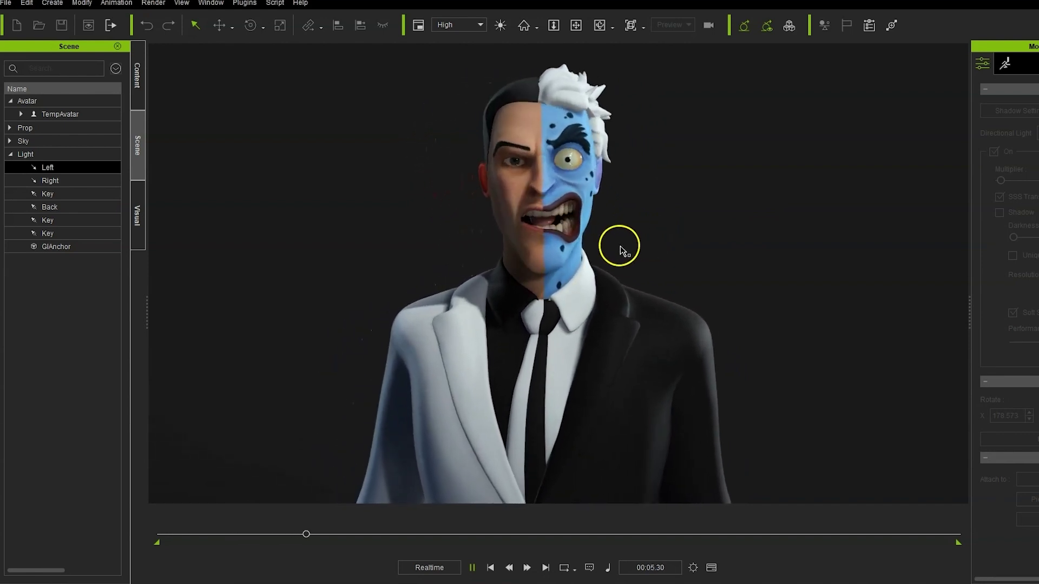
mouse_move(614, 249)
right_mouse_down()
mouse_move(647, 243)
mouse_move(583, 262)
mouse_move(506, 251)
right_mouse_up()
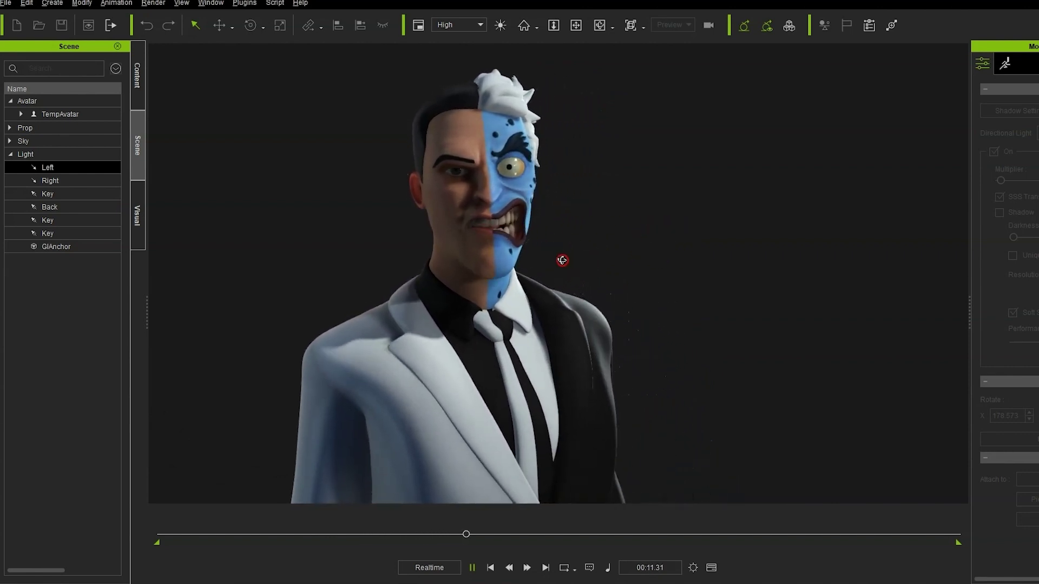
Move in close on the angry face, viewing it head-on and panning it around the frame
left_click_drag(529, 260, 667, 280)
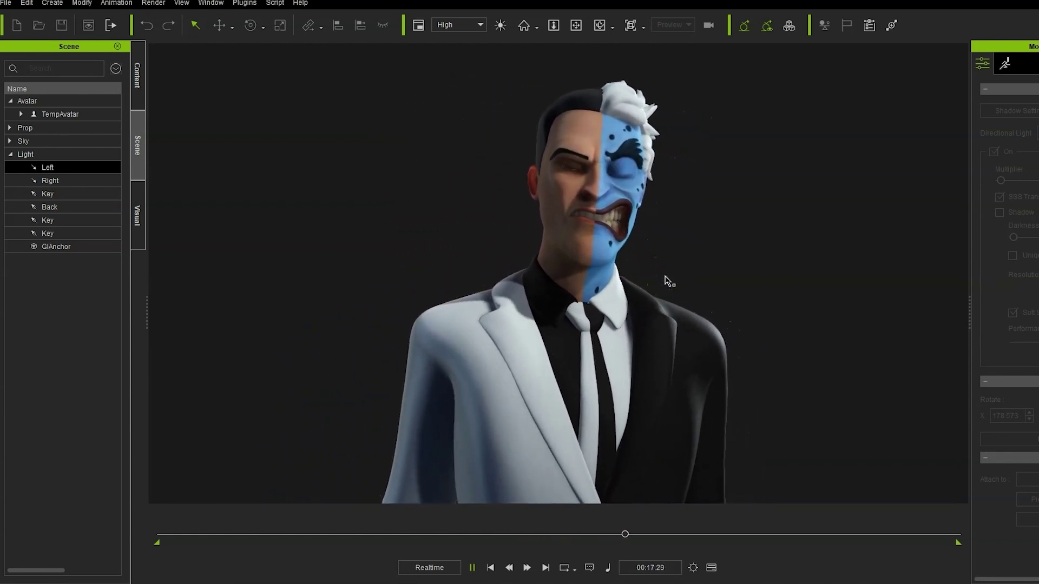
left_click_drag(666, 280, 649, 267)
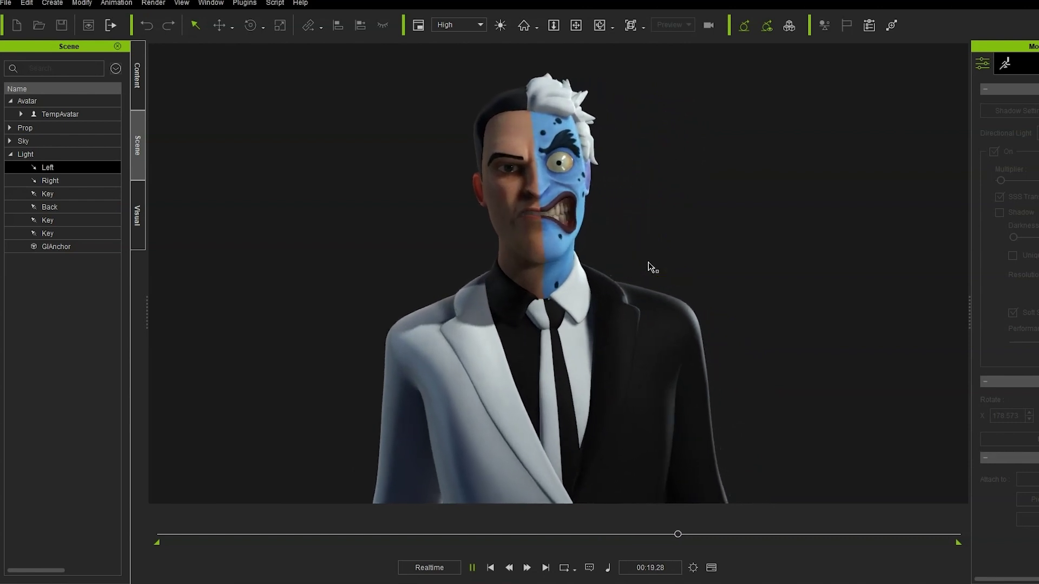
mouse_move(526, 218)
left_mouse_down()
mouse_move(548, 286)
mouse_move(441, 284)
left_mouse_up()
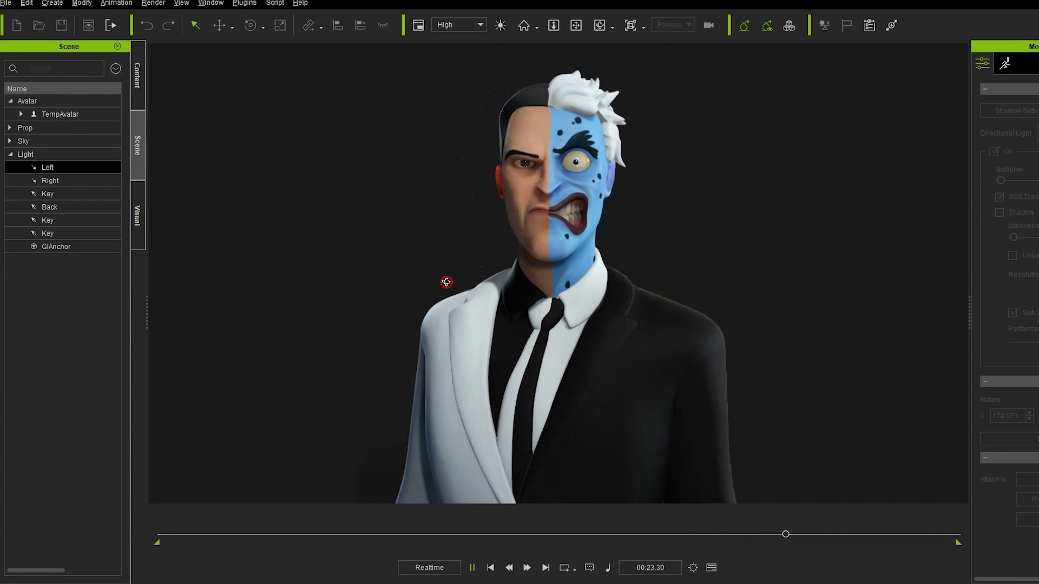
mouse_move(558, 280)
right_mouse_down()
mouse_move(491, 264)
mouse_move(578, 223)
right_mouse_up()
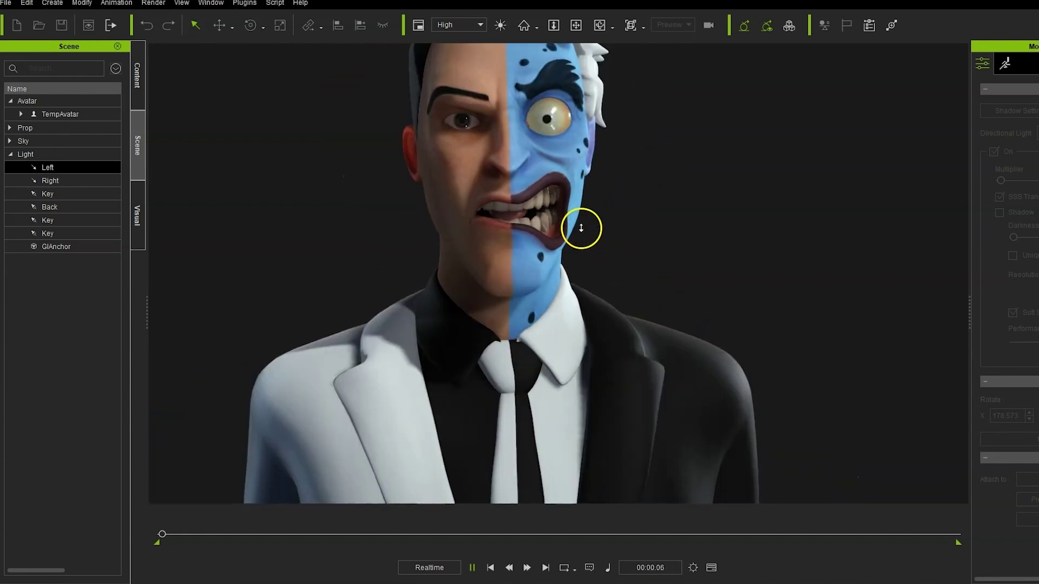
mouse_move(578, 224)
right_mouse_down()
mouse_move(602, 223)
mouse_move(540, 241)
right_mouse_up()
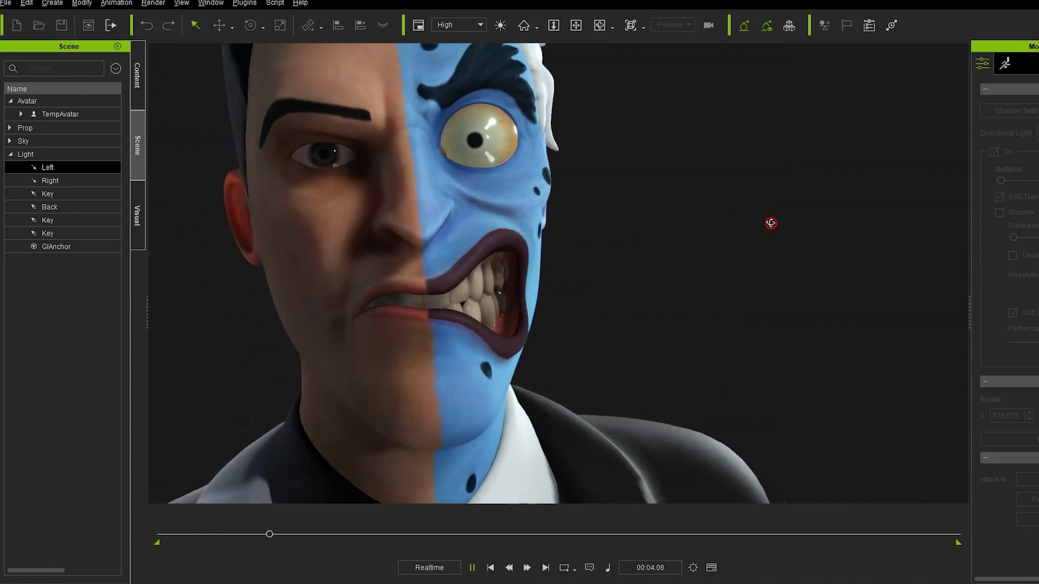
mouse_move(540, 240)
right_mouse_down()
mouse_move(744, 229)
mouse_move(737, 256)
right_mouse_up()
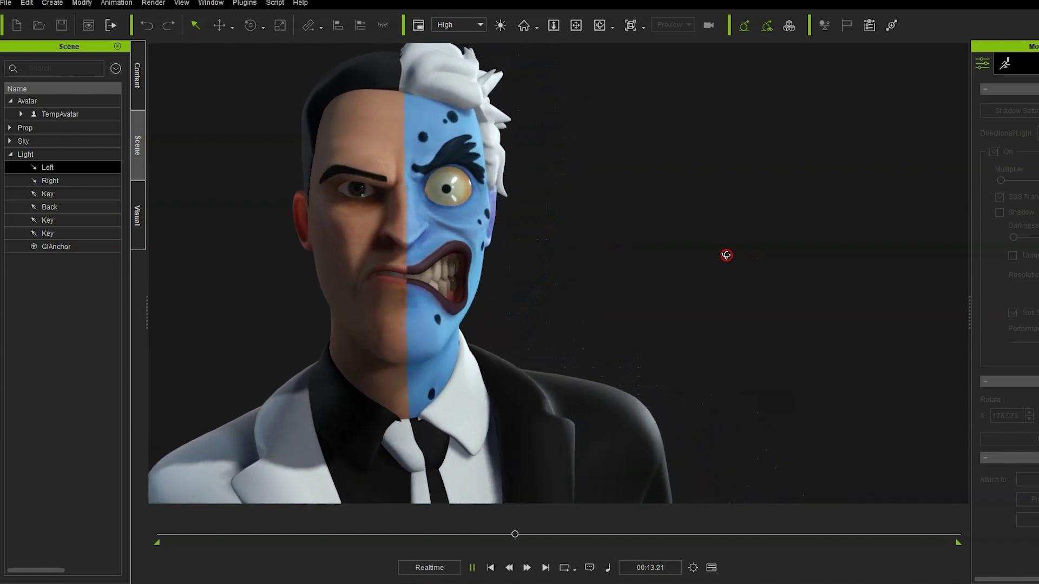
middle_click_drag(614, 288, 697, 339)
scroll(655, 273, "down", 5)
scroll(666, 285, "down", 5)
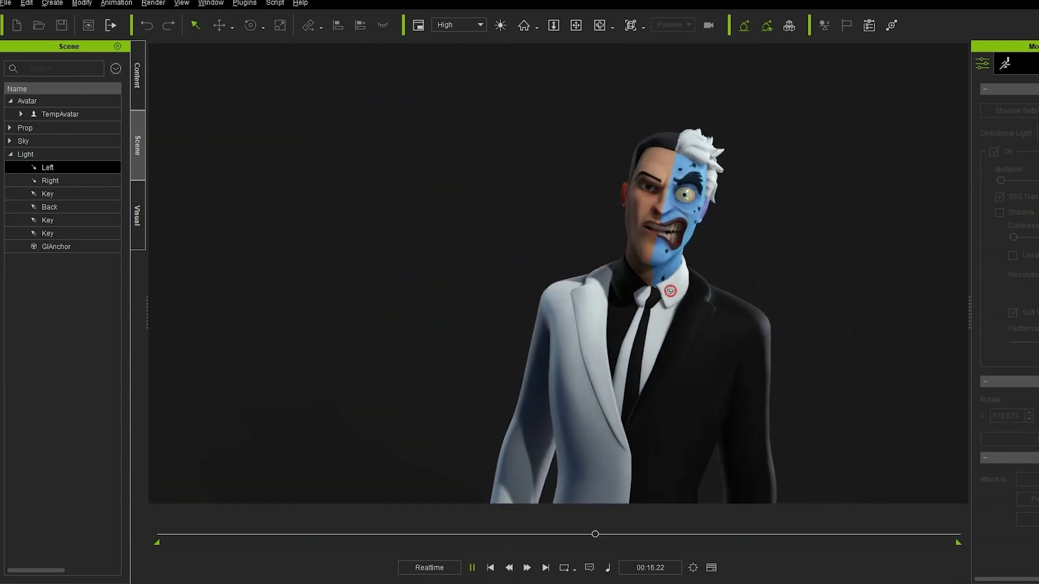
middle_click_drag(669, 291, 643, 241)
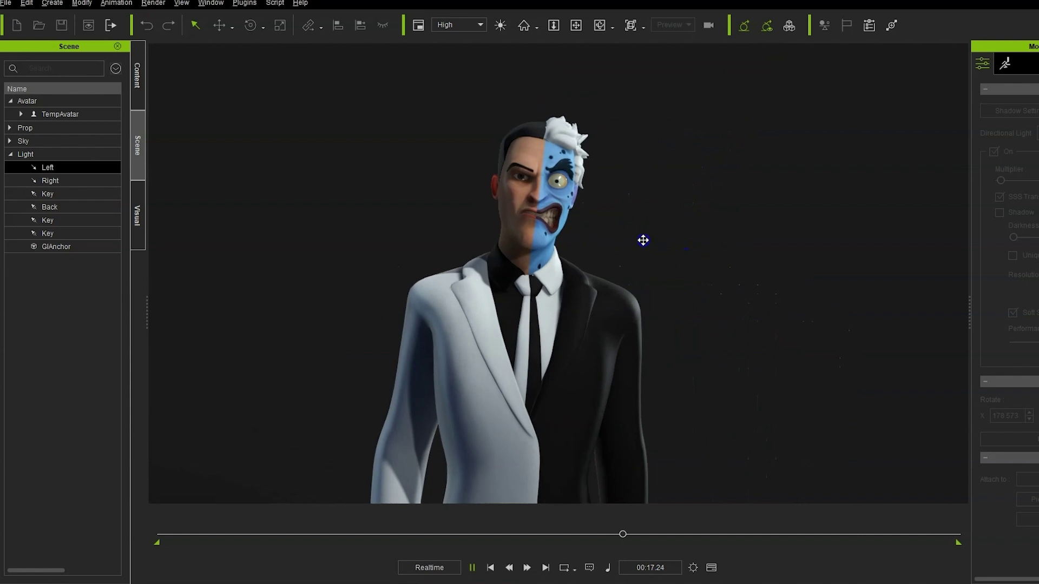
middle_click_drag(576, 195, 468, 225)
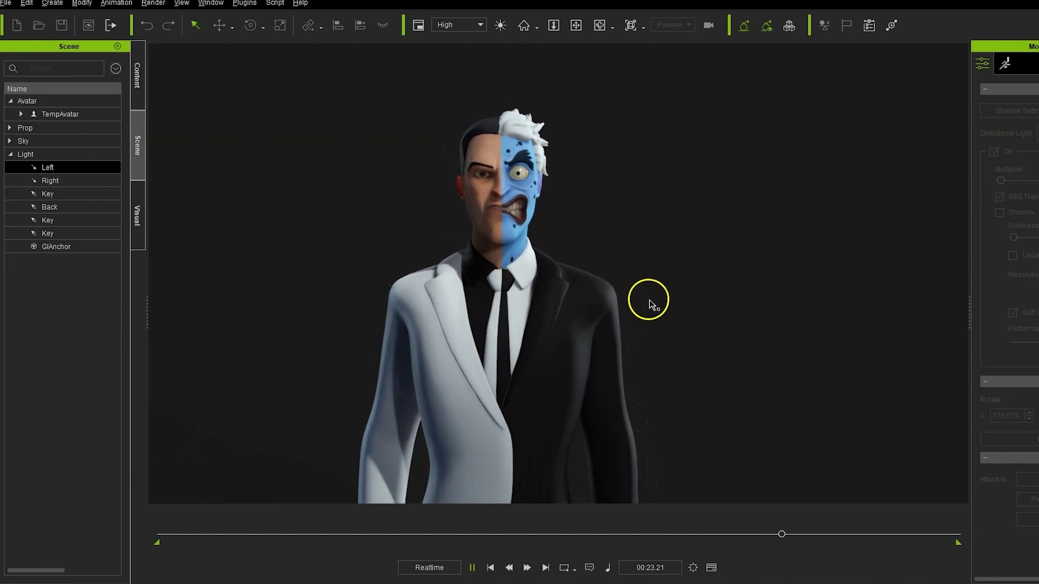
Pull the camera back to the full figure while playback returns to the start
mouse_move(650, 297)
right_mouse_down()
mouse_move(457, 272)
mouse_move(645, 307)
mouse_move(672, 283)
right_mouse_up()
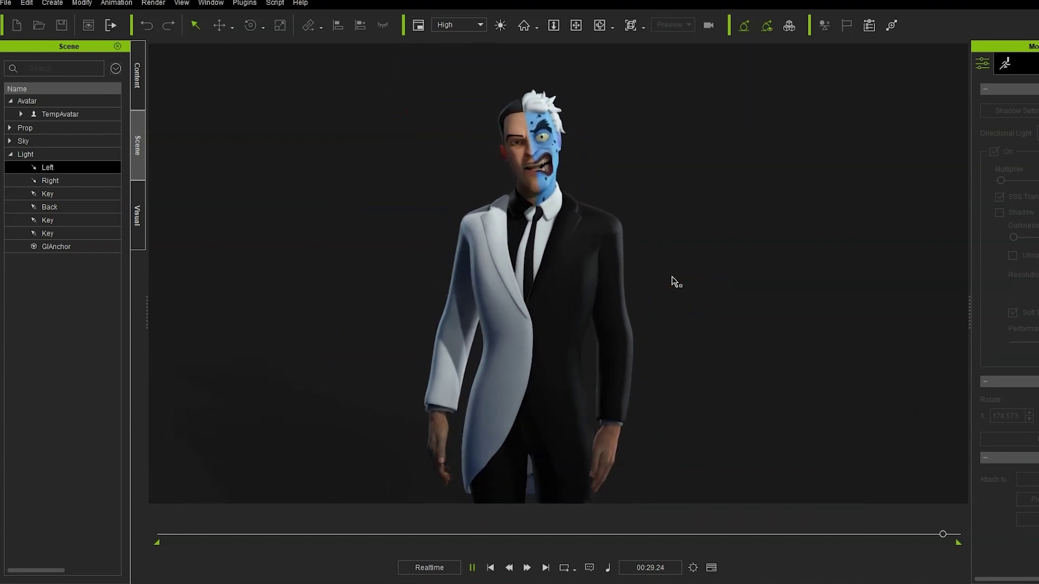
left_click(639, 248)
right_click_drag(639, 247, 627, 255)
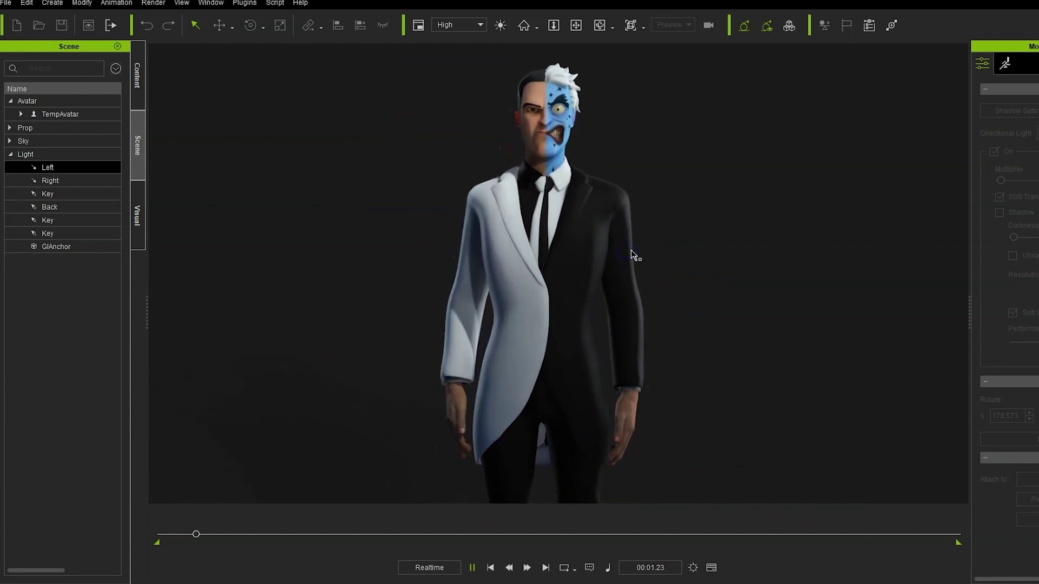
mouse_move(680, 255)
right_mouse_down()
mouse_move(565, 241)
mouse_move(657, 258)
right_mouse_up()
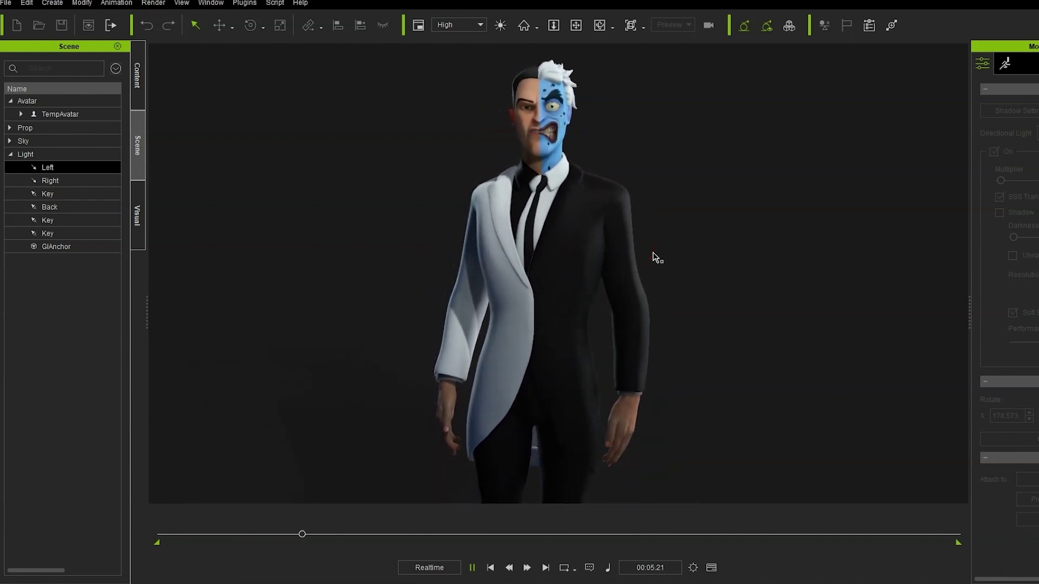
middle_click_drag(656, 260, 614, 286)
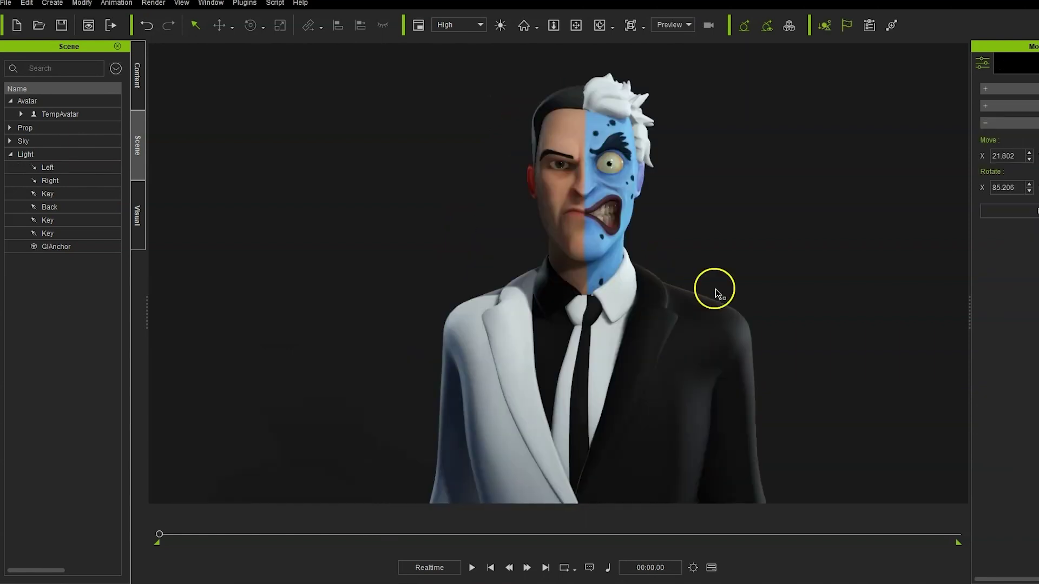
mouse_move(714, 289)
right_mouse_down()
mouse_move(481, 281)
mouse_move(701, 302)
mouse_move(747, 292)
right_mouse_up()
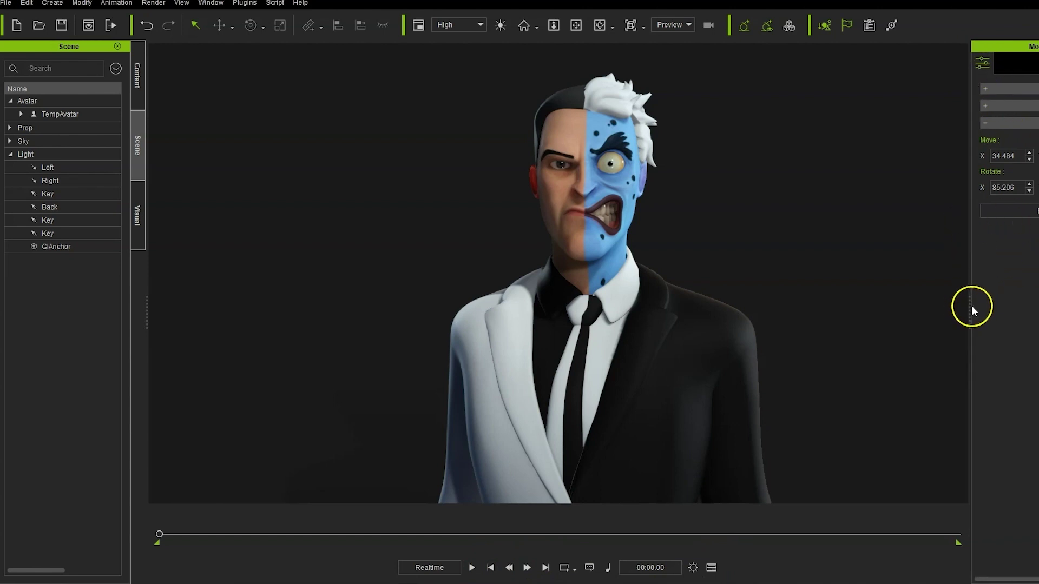
Select the avatar to show its settings panel and orbit from profile to frontal and rear views of the head
left_click(65, 107)
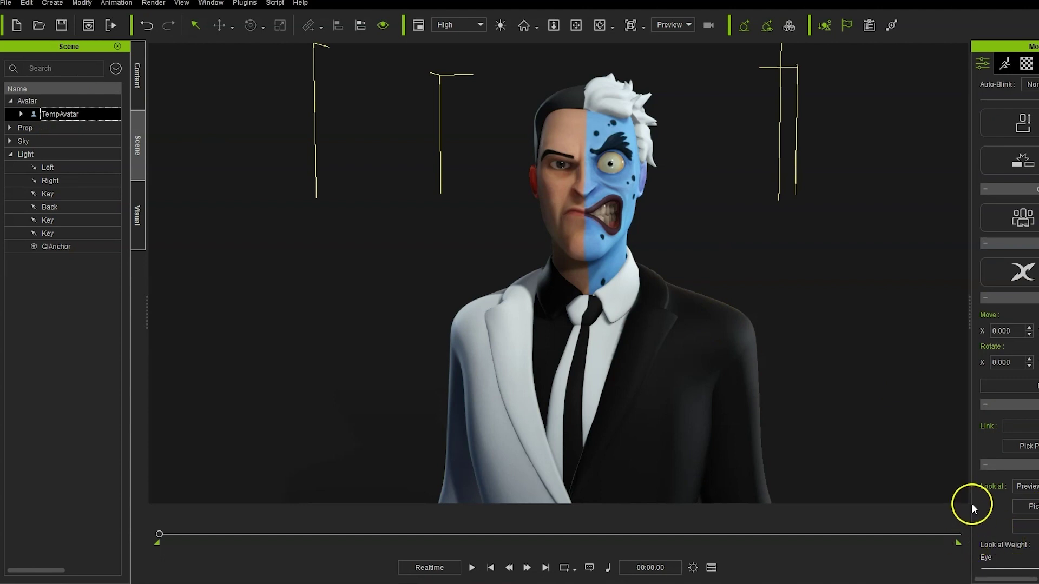
left_click_drag(969, 508, 911, 510)
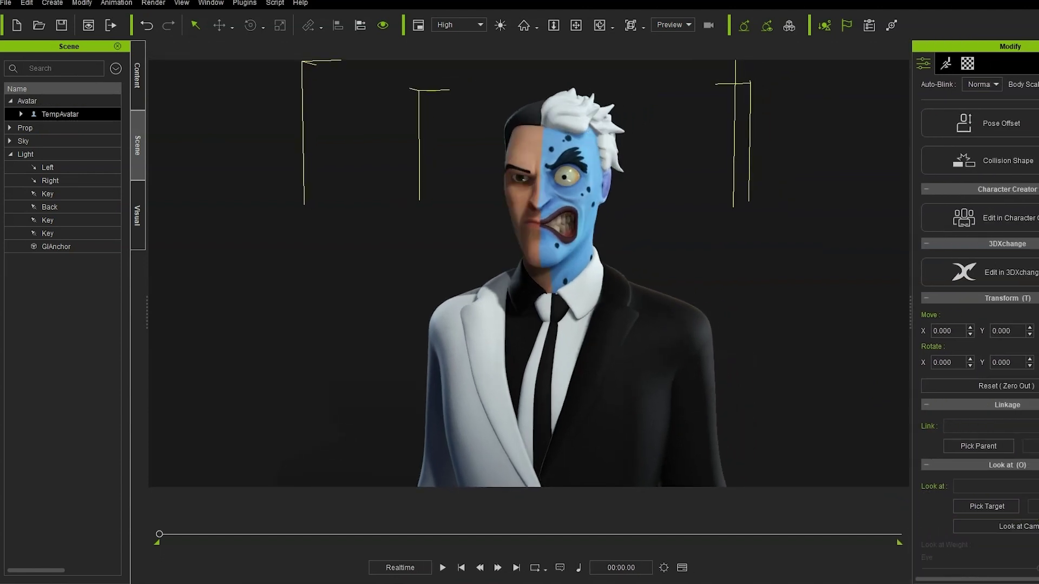
right_click_drag(733, 293, 677, 279)
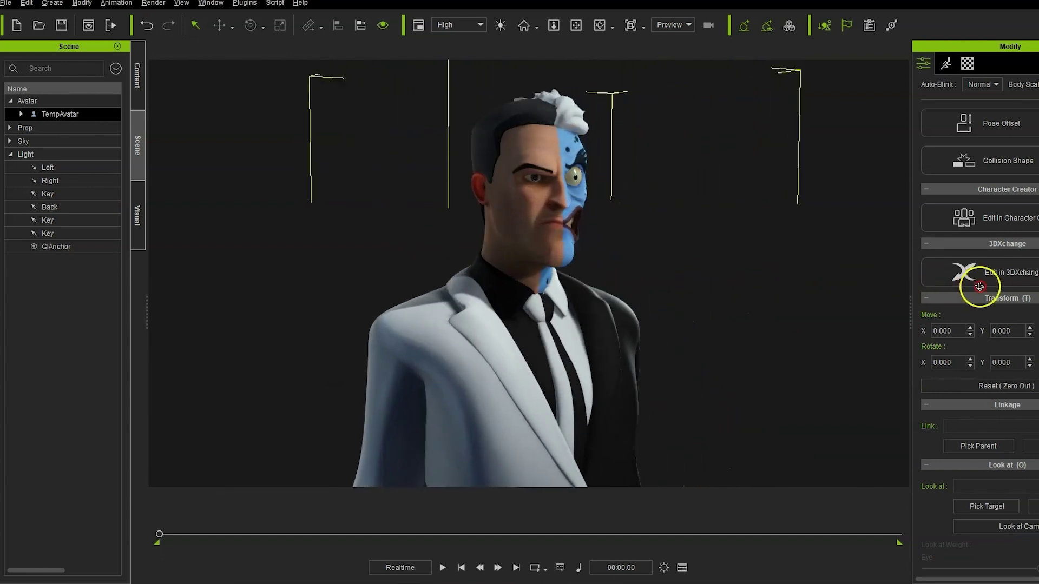
right_click_drag(678, 280, 541, 206)
scroll(610, 214, "up", 2)
scroll(610, 214, "up", 2)
scroll(610, 214, "up", 2)
scroll(611, 215, "up", 2)
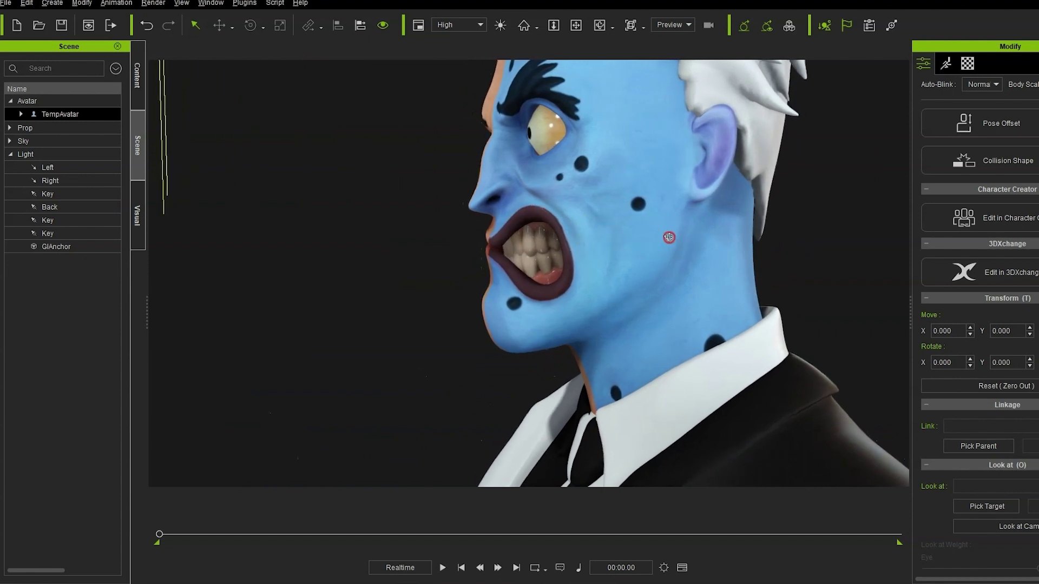
mouse_move(687, 238)
right_mouse_down()
mouse_move(640, 237)
mouse_move(796, 250)
mouse_move(561, 233)
mouse_move(647, 271)
mouse_move(527, 106)
right_mouse_up()
mouse_move(541, 162)
right_mouse_down()
mouse_move(715, 204)
mouse_move(436, 214)
mouse_move(658, 233)
mouse_move(609, 181)
mouse_move(506, 211)
mouse_move(341, 197)
mouse_move(411, 221)
right_mouse_up()
Orbit around the blue side and three-quarter angles, ending head-on at chest height
right_click_drag(684, 266, 560, 266)
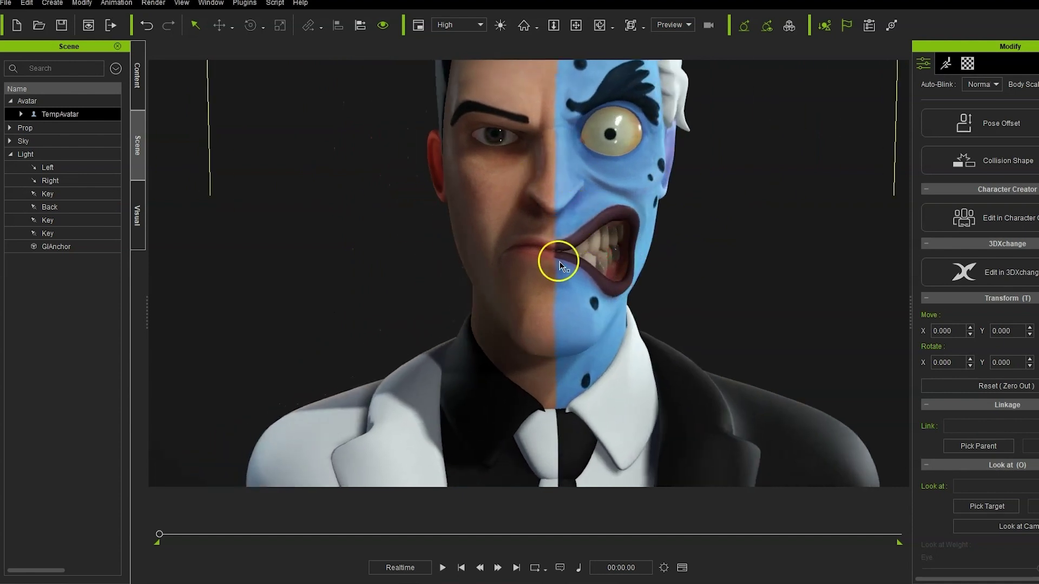
right_click_drag(753, 246, 409, 212)
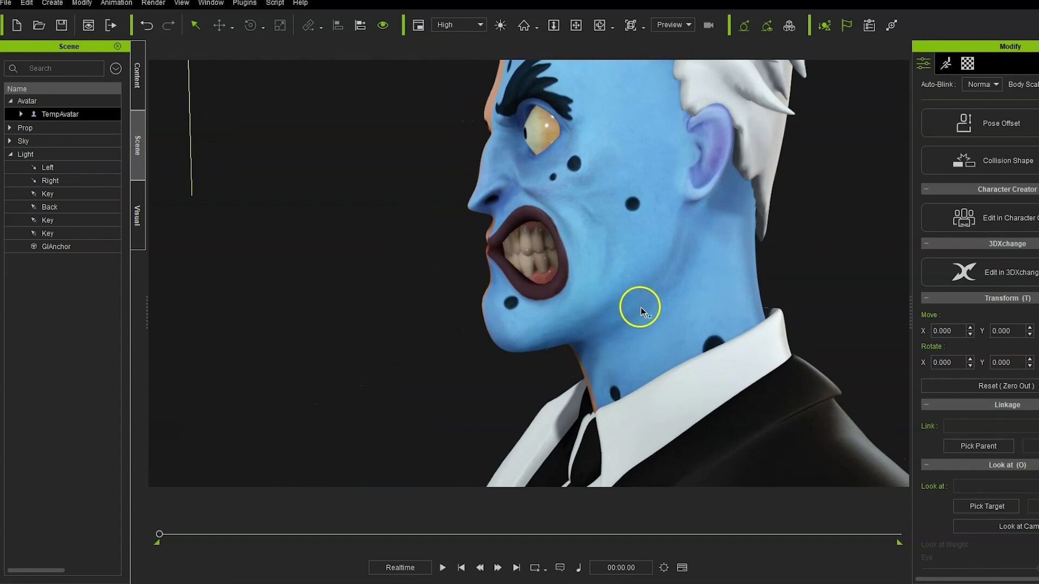
mouse_move(615, 257)
right_mouse_down()
mouse_move(626, 287)
mouse_move(641, 250)
right_mouse_up()
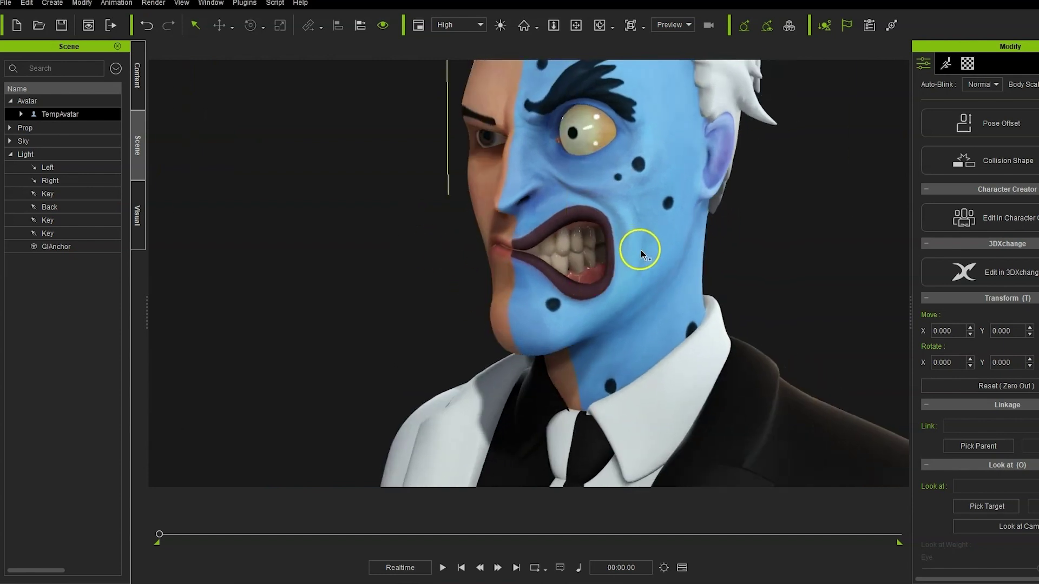
scroll(641, 250, "down", 2)
scroll(647, 258, "up", 3)
mouse_move(742, 283)
right_mouse_down()
mouse_move(651, 268)
mouse_move(715, 270)
right_mouse_up()
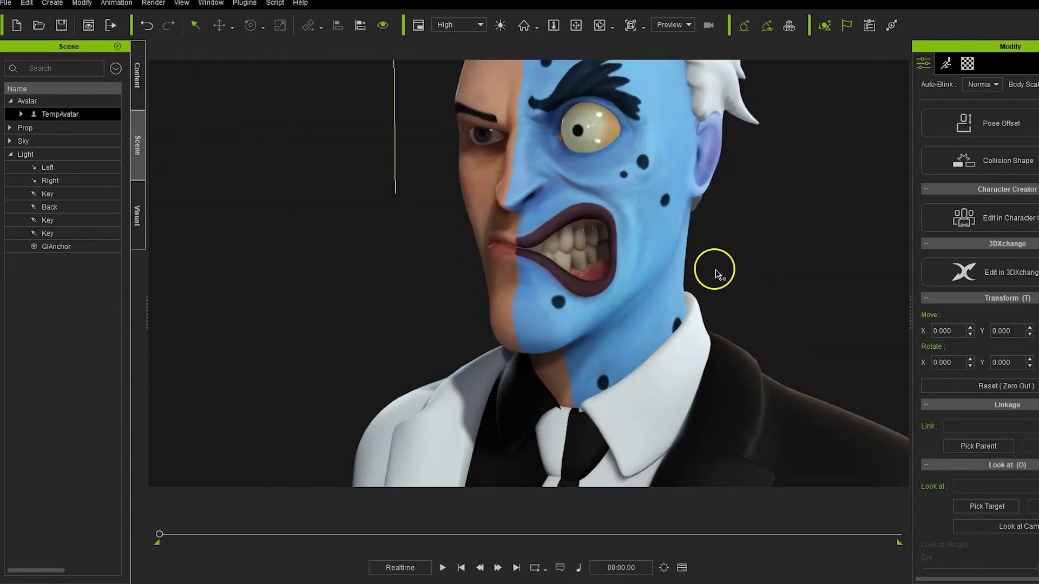
scroll(628, 219, "down", 3)
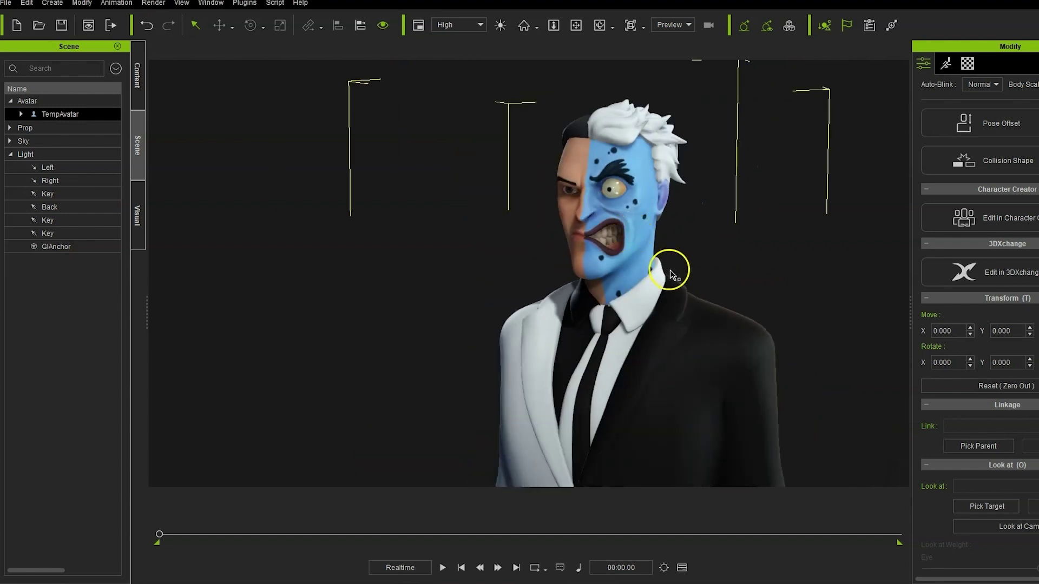
scroll(672, 273, "down", 2)
scroll(668, 279, "down", 1)
scroll(669, 279, "down", 1)
right_click_drag(491, 275, 645, 216)
scroll(765, 190, "up", 2)
scroll(712, 195, "up", 2)
mouse_move(712, 194)
right_mouse_down()
mouse_move(775, 251)
mouse_move(722, 267)
mouse_move(717, 232)
mouse_move(649, 233)
mouse_move(658, 240)
right_mouse_up()
scroll(733, 259, "up", 2)
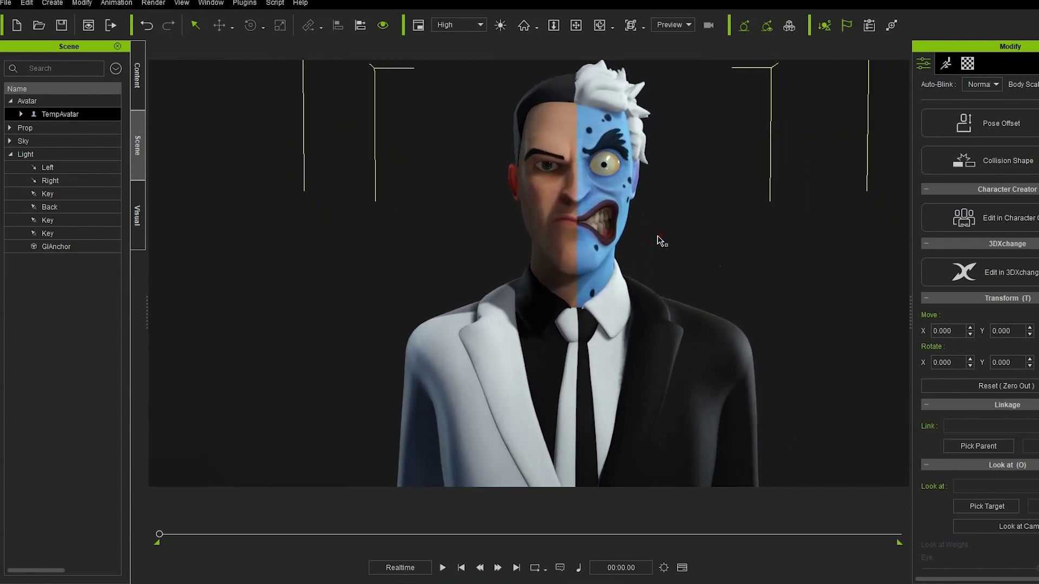
right_click_drag(654, 208, 685, 216)
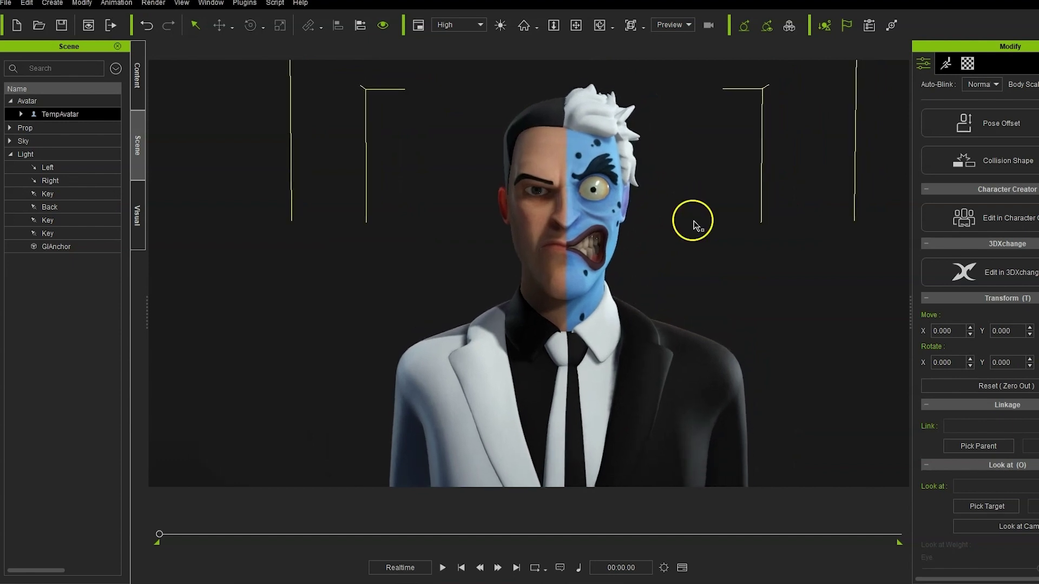
mouse_move(742, 299)
right_mouse_down()
mouse_move(685, 288)
mouse_move(736, 287)
mouse_move(713, 279)
right_mouse_up()
left_click(945, 64)
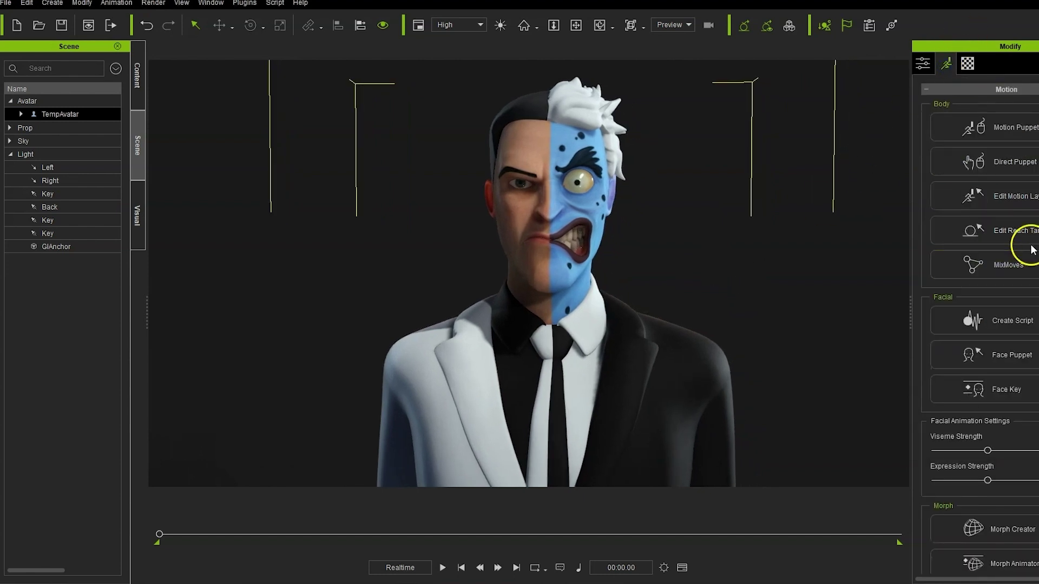
left_click(923, 63)
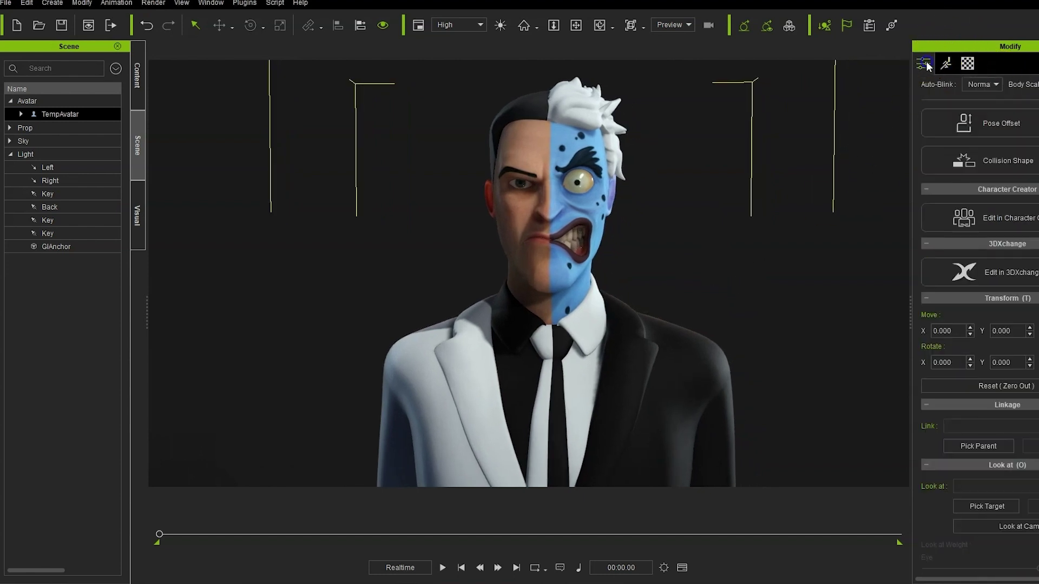
scroll(1014, 244, "up", 2)
scroll(997, 207, "down", 3)
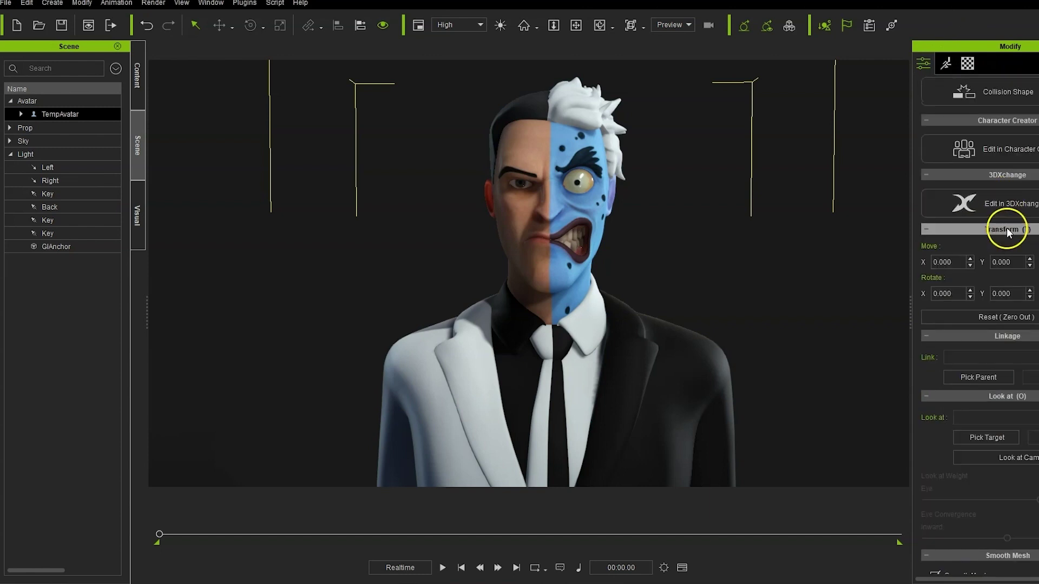
scroll(1007, 229, "up", 3)
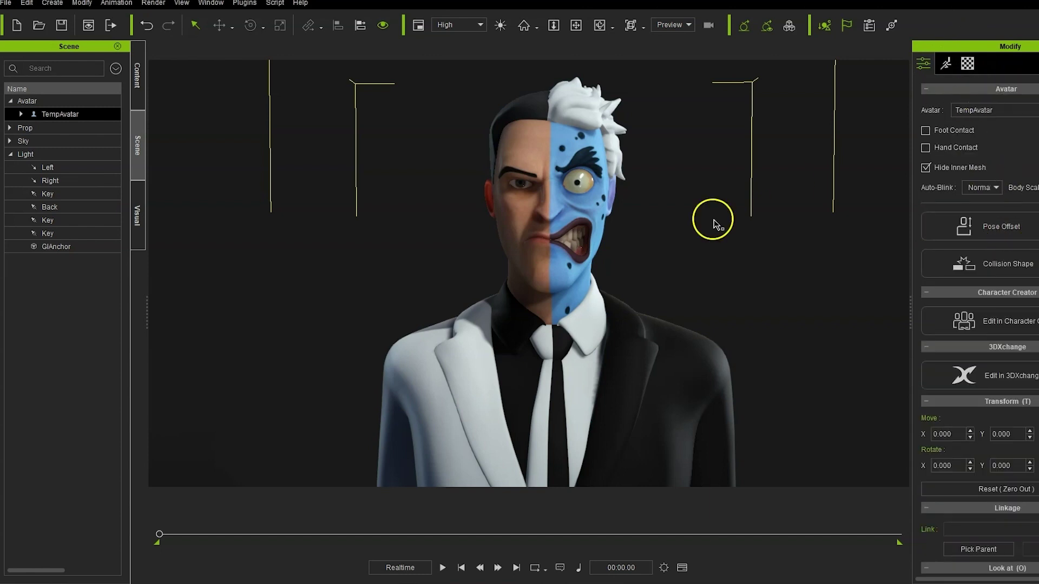
left_click(946, 64)
In Face Key's Expression tab, try Happy_3, Happy_12 and other happy presets, leaving Happy_10 applied
left_click(1033, 388)
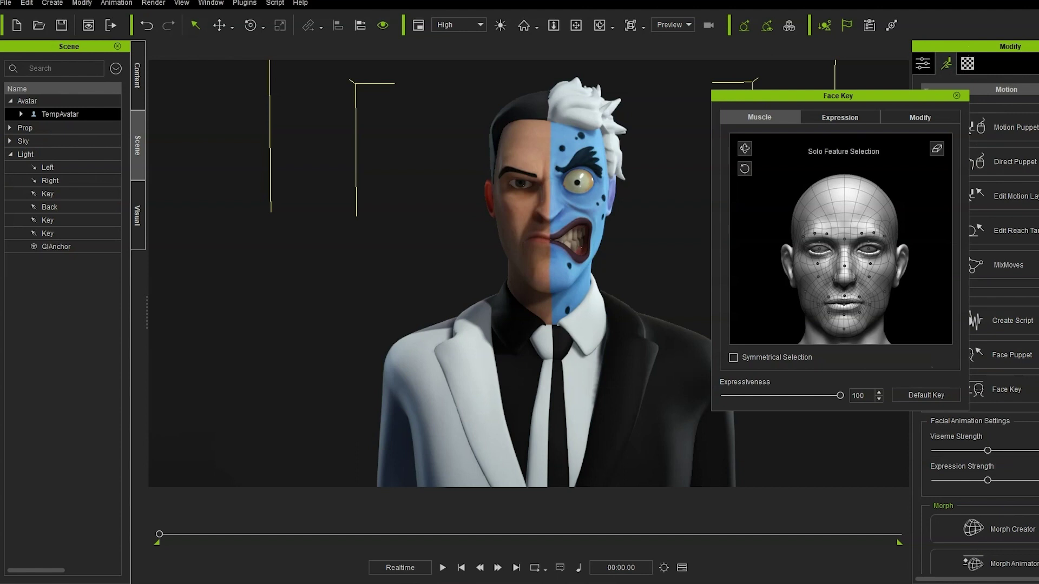
scroll(609, 194, "up", 3)
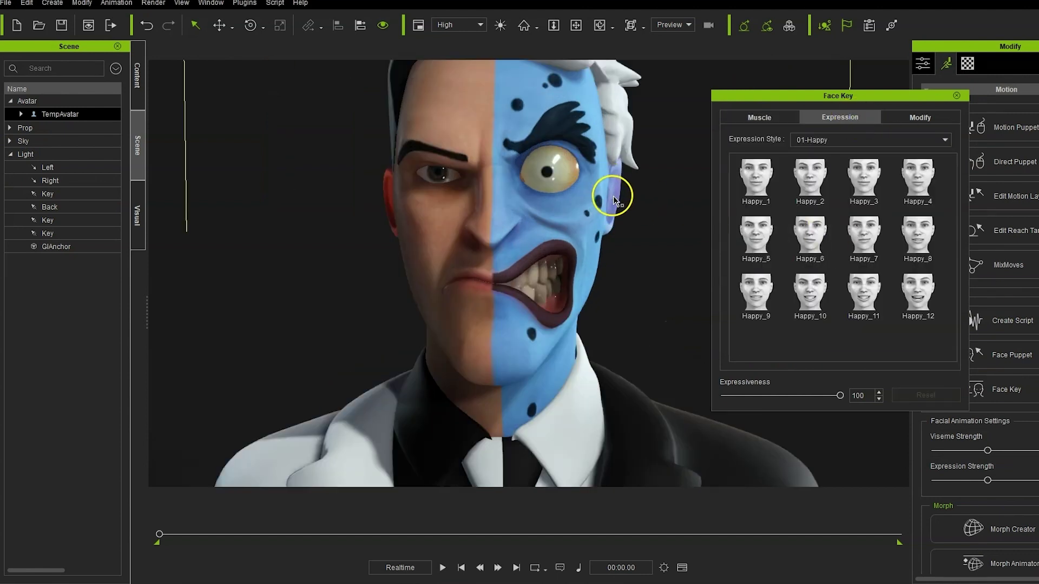
scroll(613, 196, "down", 2)
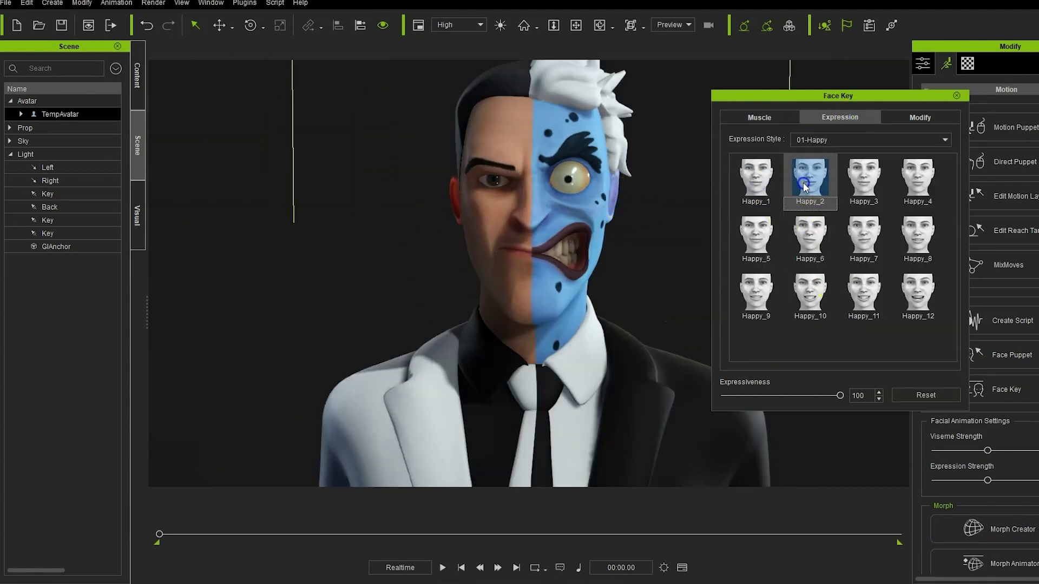
left_click(870, 192)
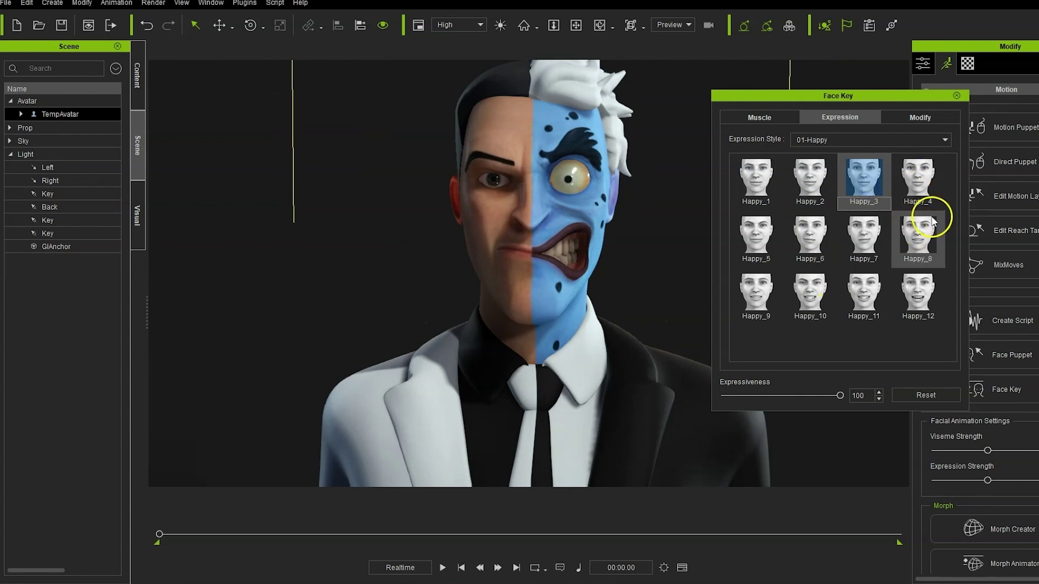
left_click(802, 244)
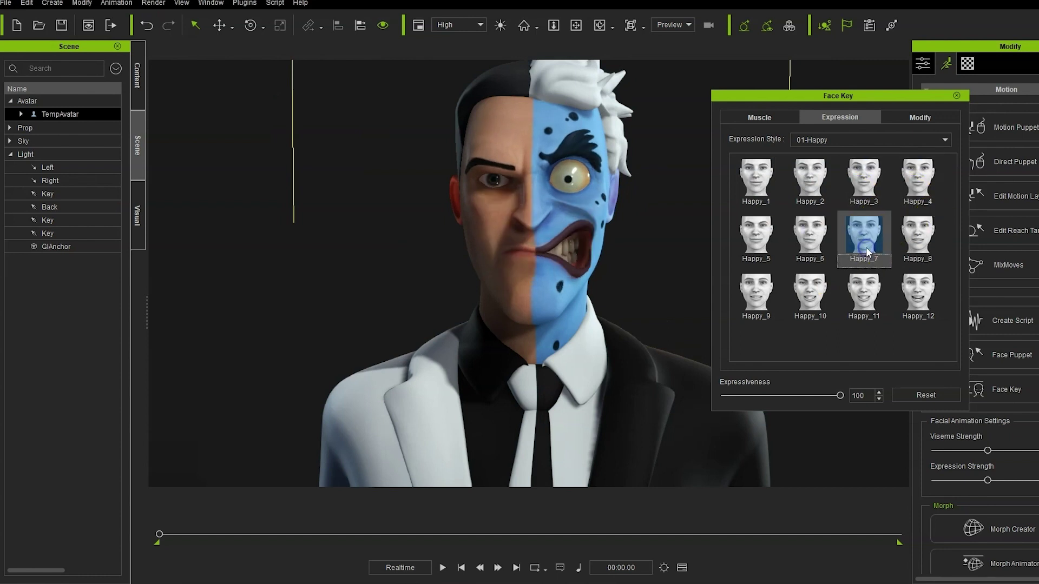
left_click(913, 248)
left_click(930, 301)
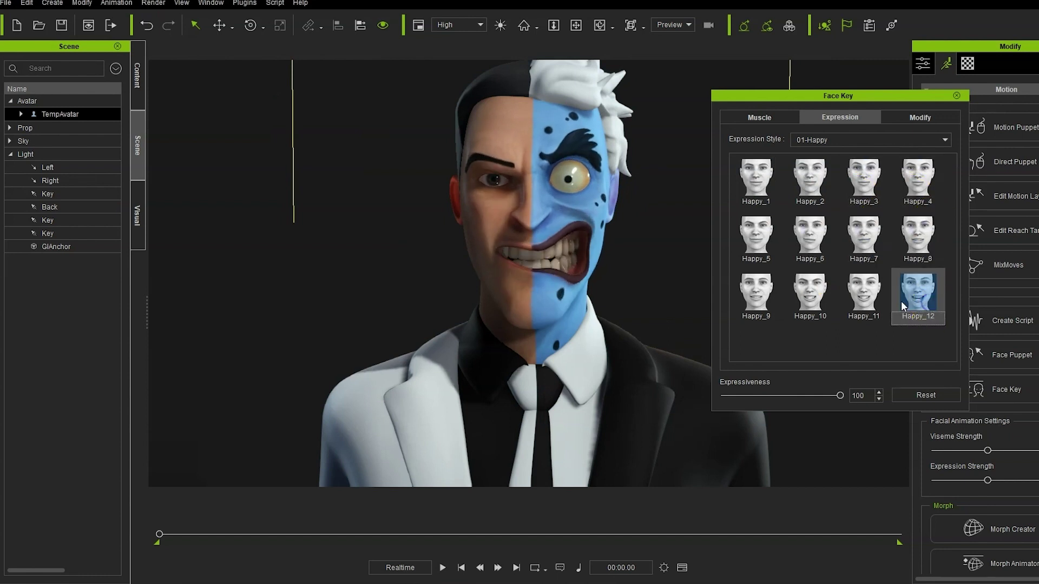
left_click(875, 300)
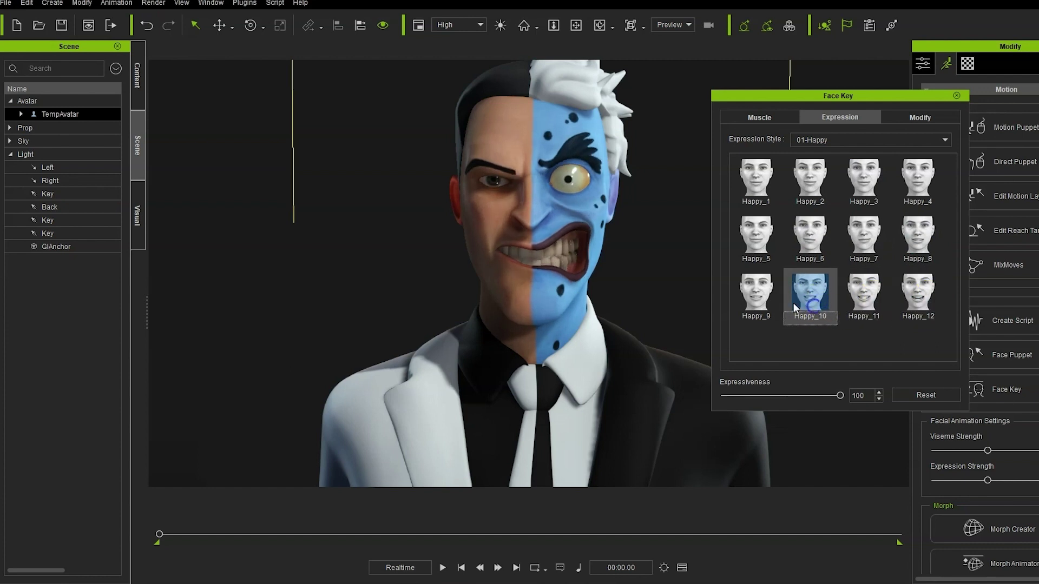
left_click(820, 140)
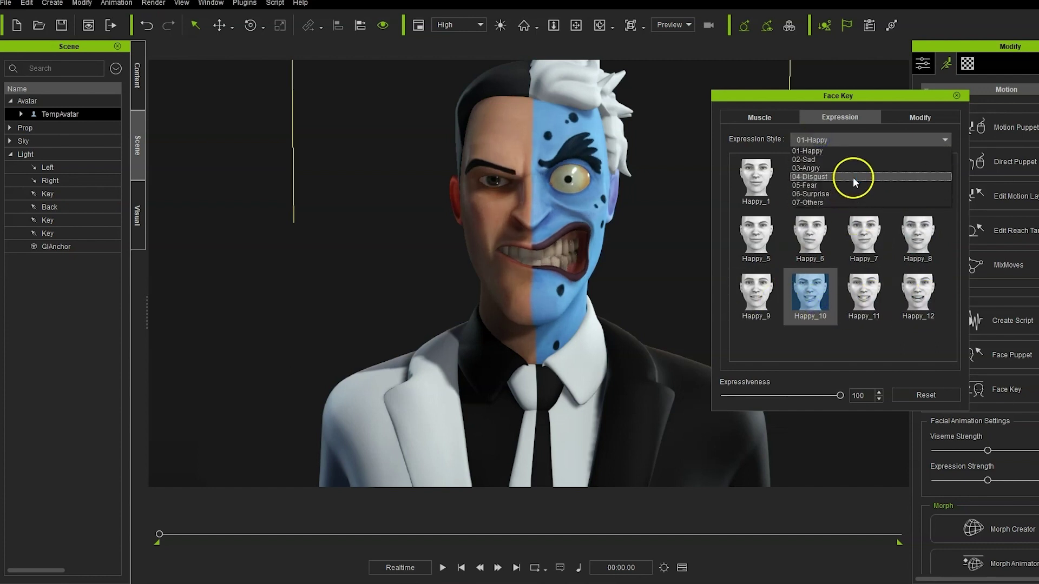
Choose the 03-Angry style, try Angry_11, Angry_12 and Angry_6 with lowered expressiveness, then apply Angry_2
left_click(859, 169)
left_click(873, 293)
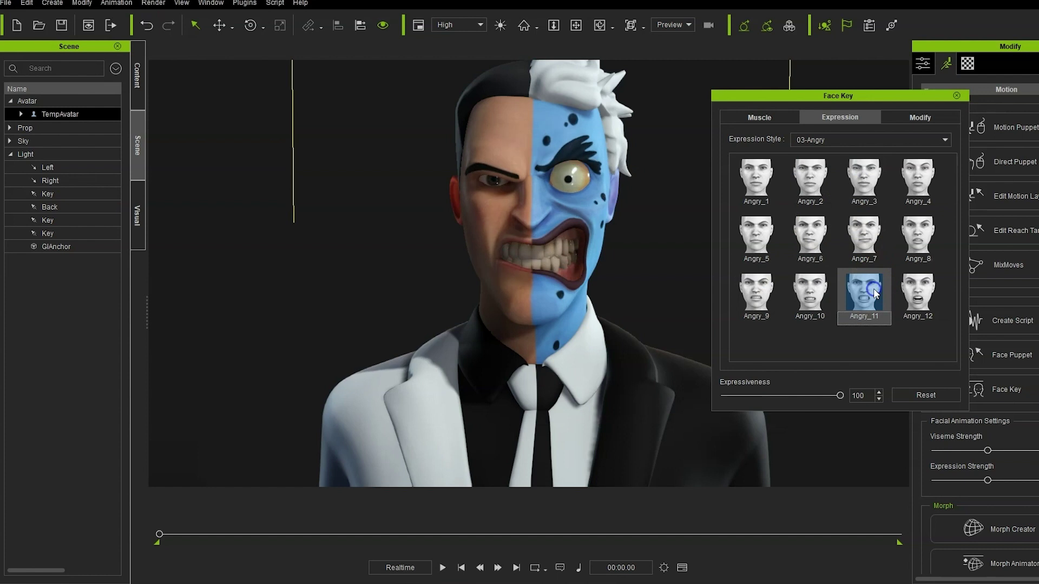
left_click(921, 301)
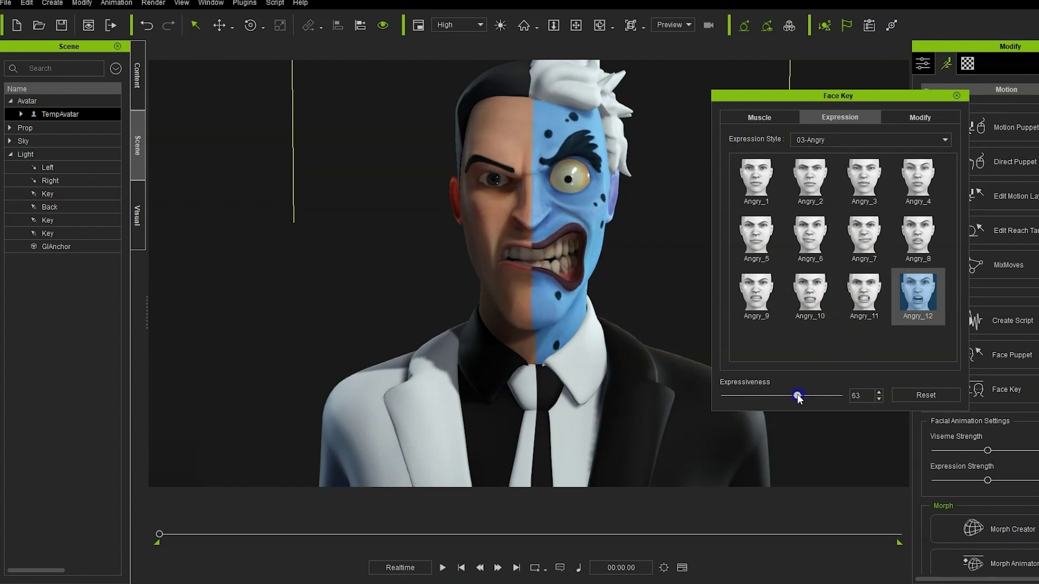
left_click(764, 294)
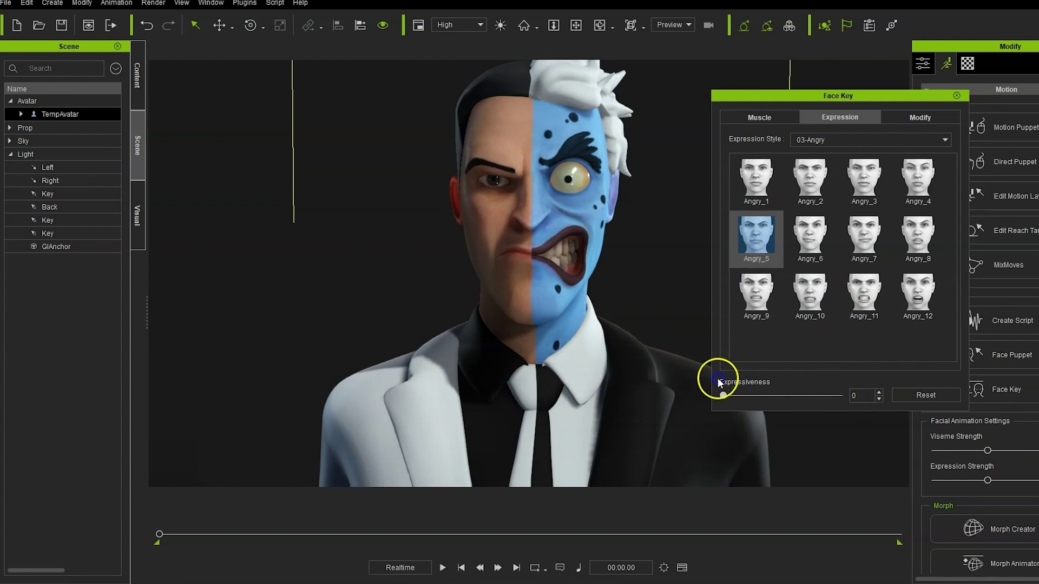
left_click(812, 244)
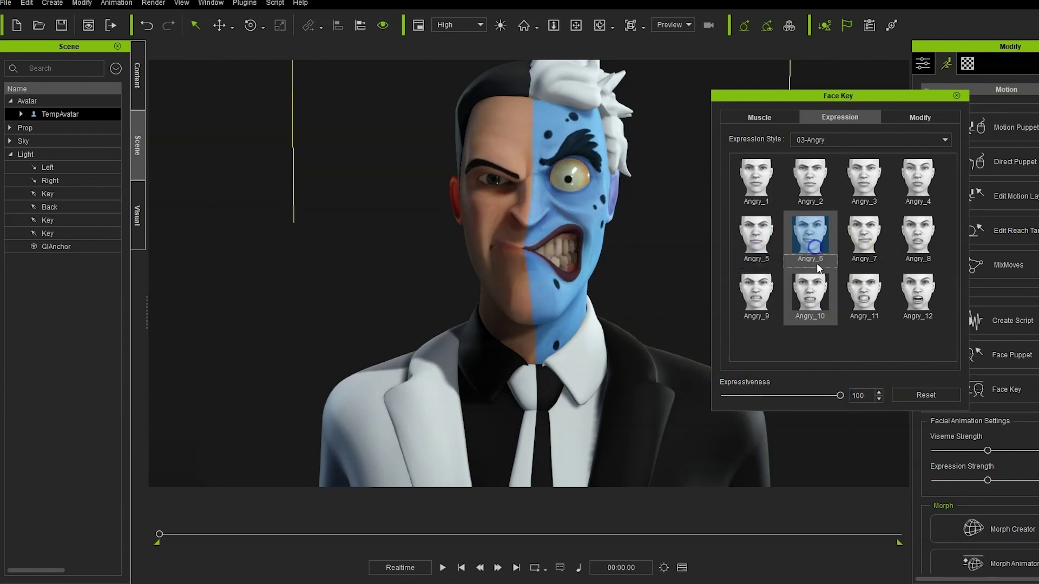
left_click_drag(839, 395, 758, 395)
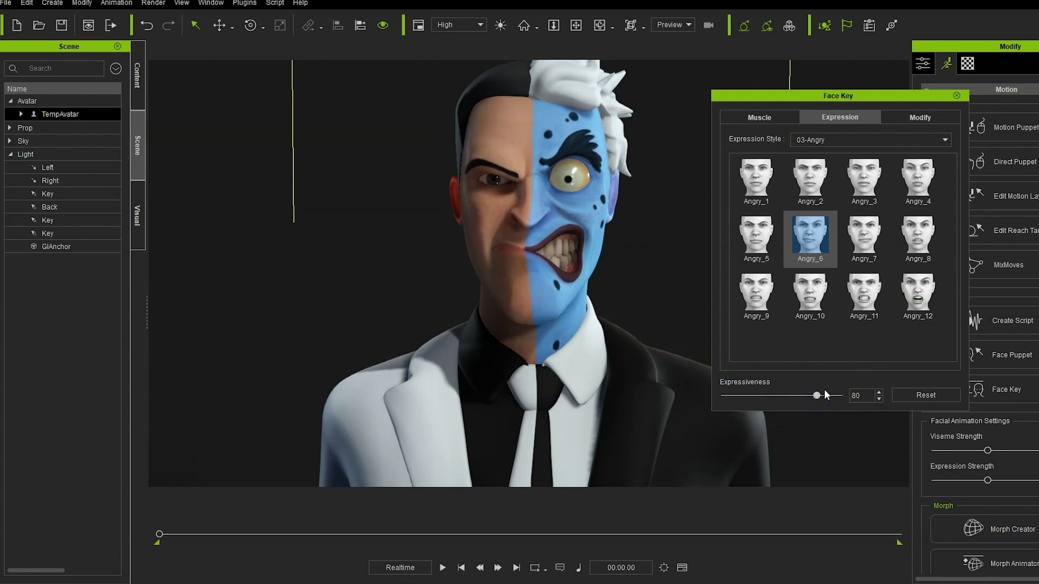
left_click(829, 194)
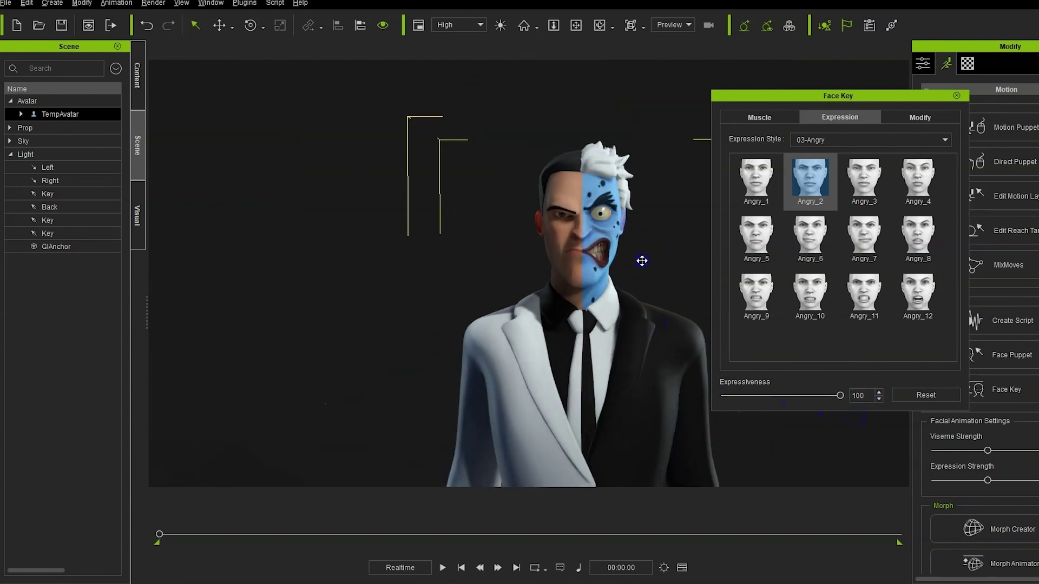
scroll(592, 220, "down", 3)
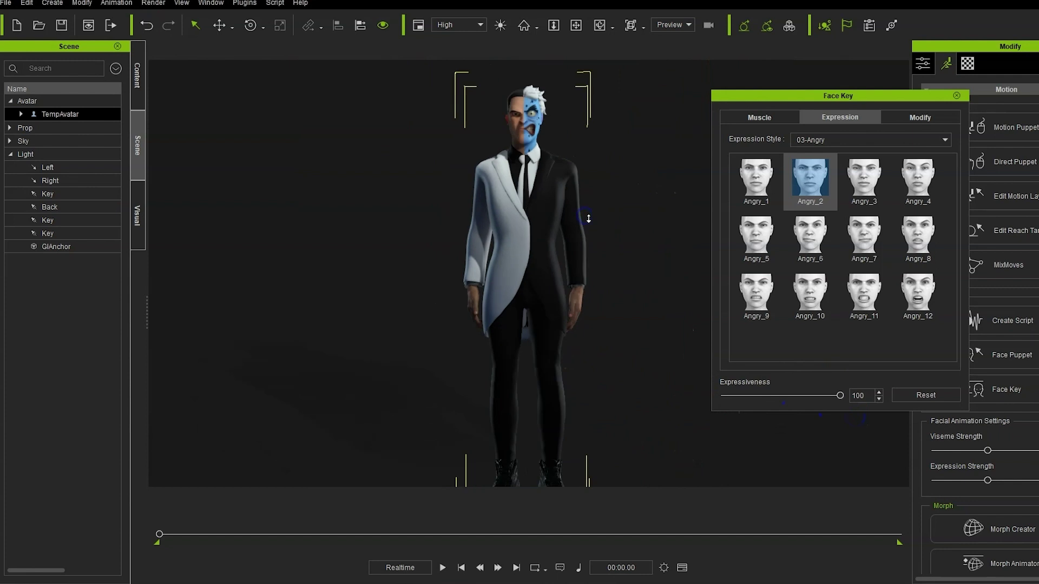
Apply the Angry_11 expression and orbit to front and low three-quarter views of the full body
right_click_drag(564, 251, 673, 267)
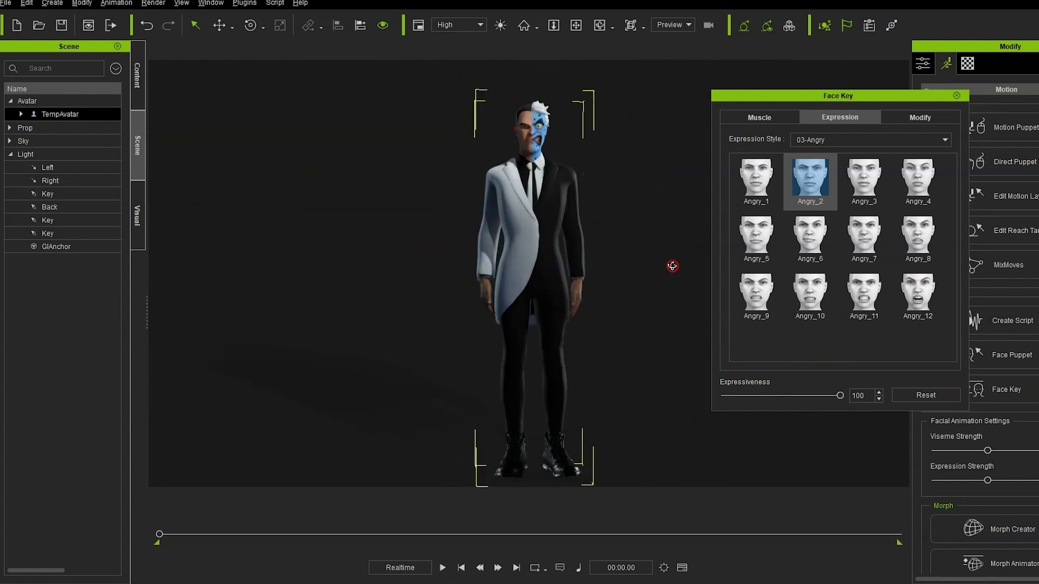
left_click(841, 305)
right_click_drag(562, 236, 575, 197)
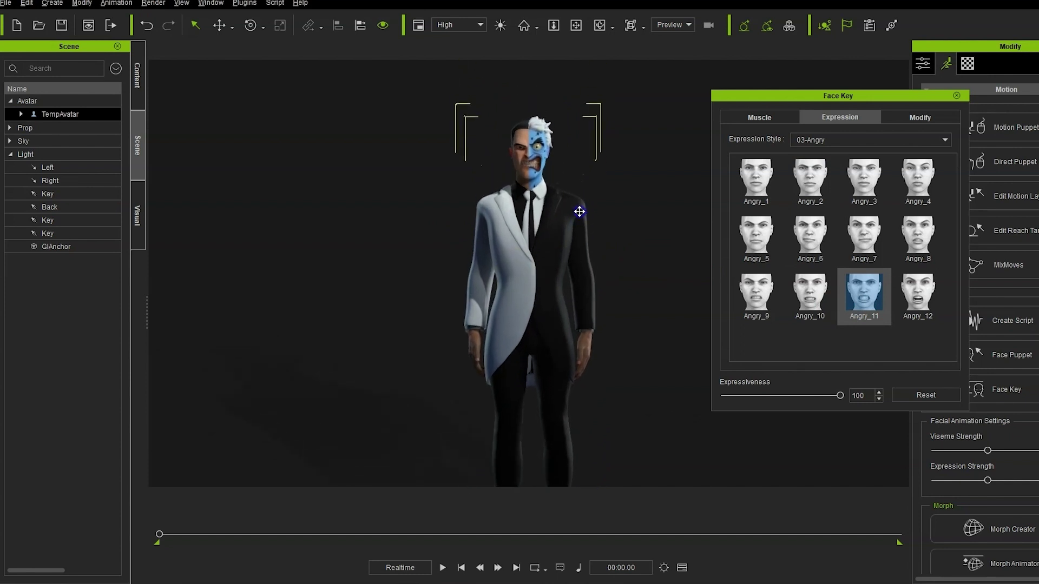
scroll(623, 203, "up", 2)
mouse_move(622, 207)
right_mouse_down()
mouse_move(544, 196)
mouse_move(543, 510)
right_mouse_up()
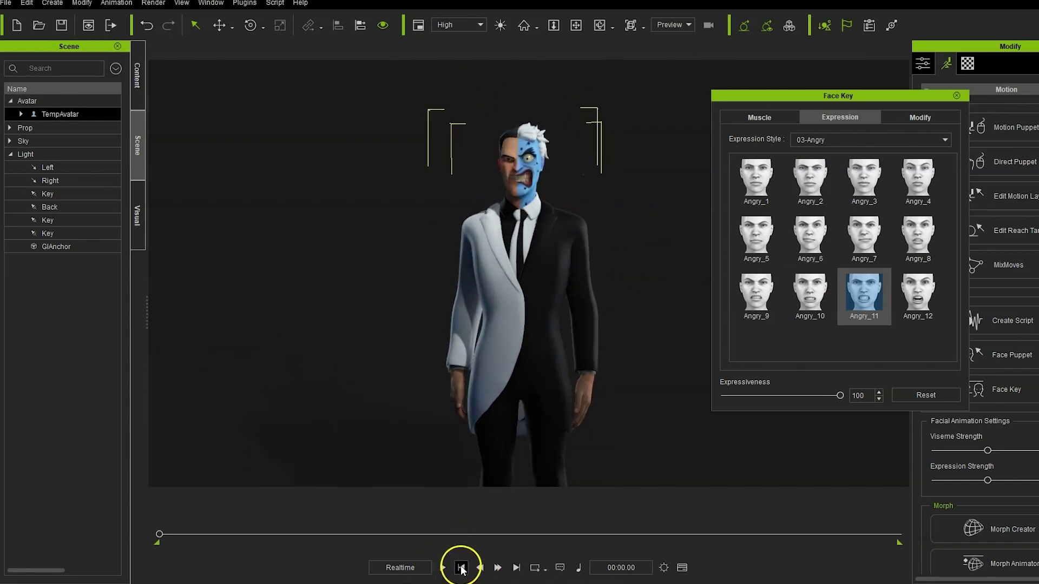
Play the animation from a three-quarter view, stop it, and zoom out to orbit the whole body
key("space")
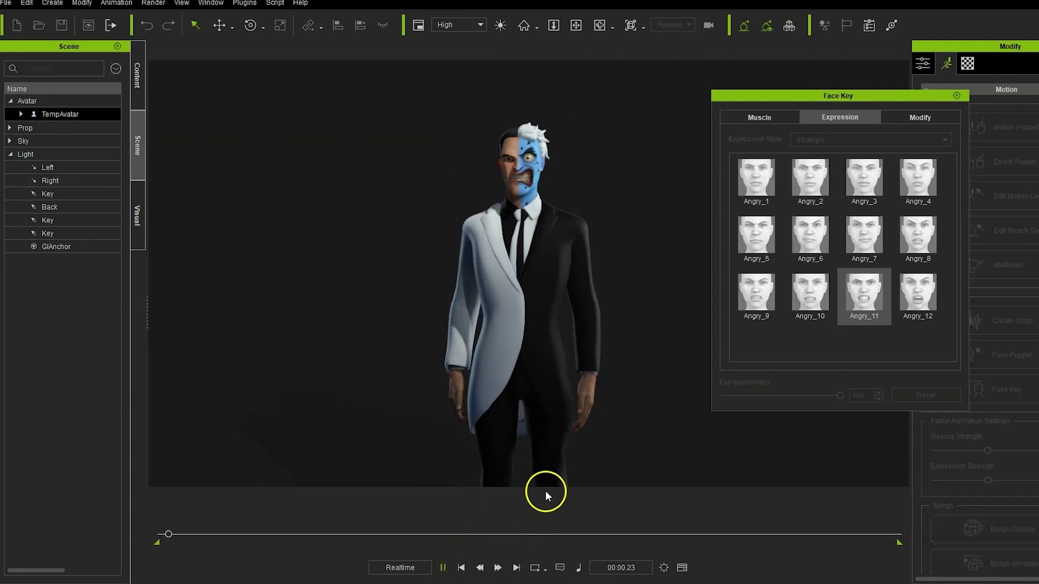
mouse_move(552, 318)
right_mouse_down()
mouse_move(678, 339)
mouse_move(457, 317)
right_mouse_up()
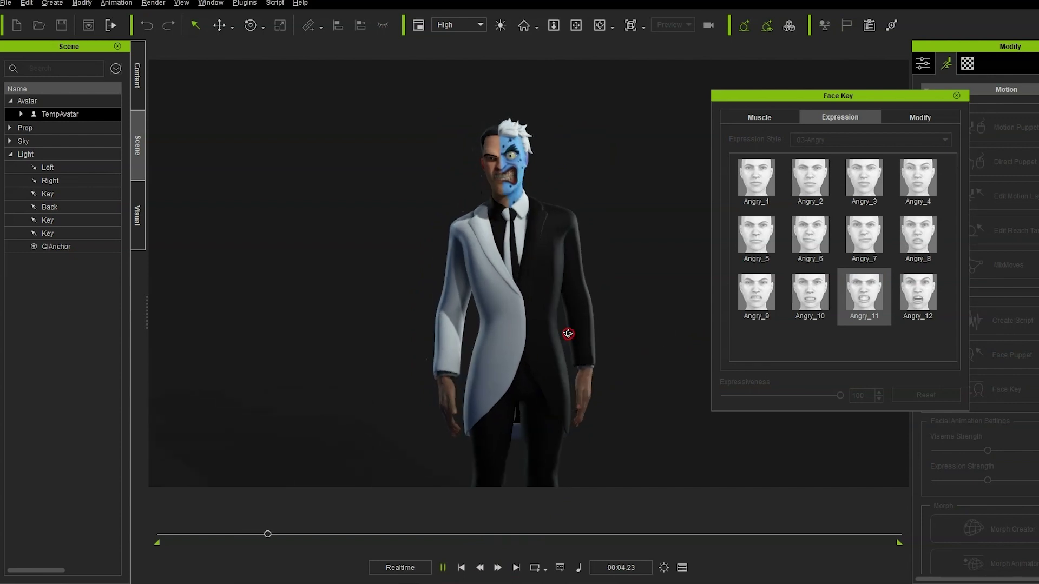
left_click(443, 568)
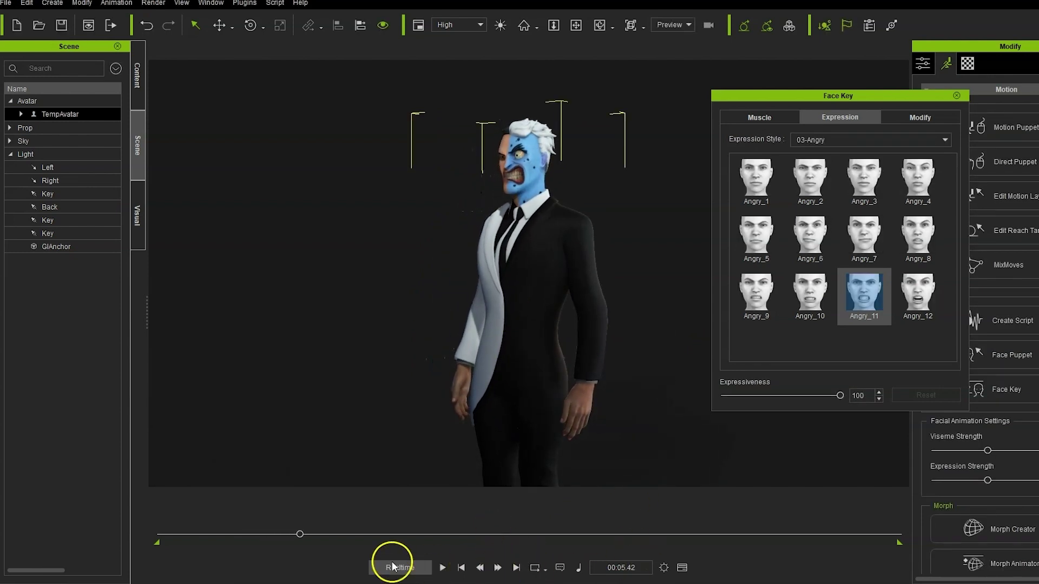
right_click_drag(575, 347, 552, 266)
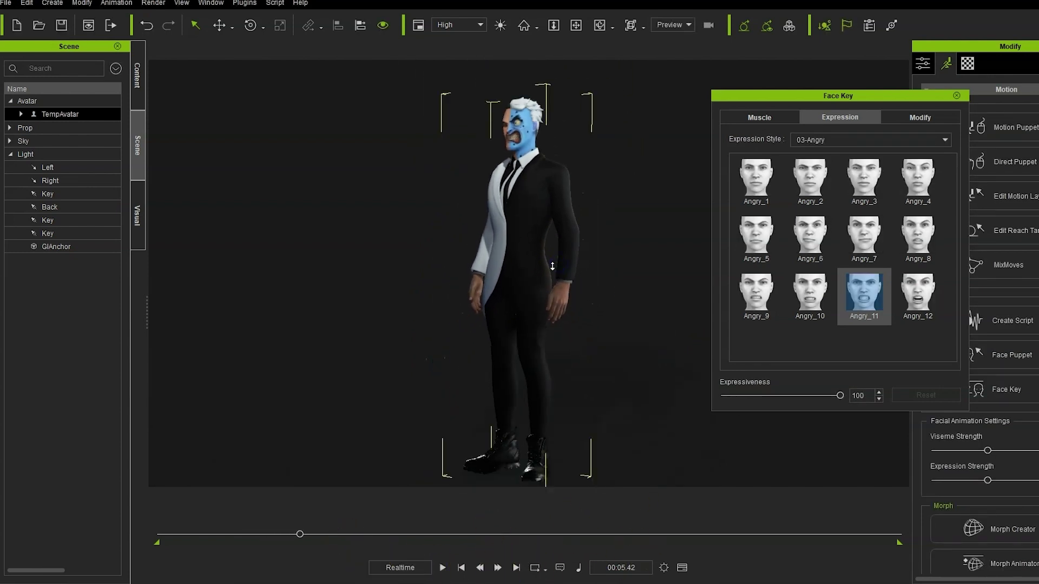
right_click_drag(584, 281, 612, 298)
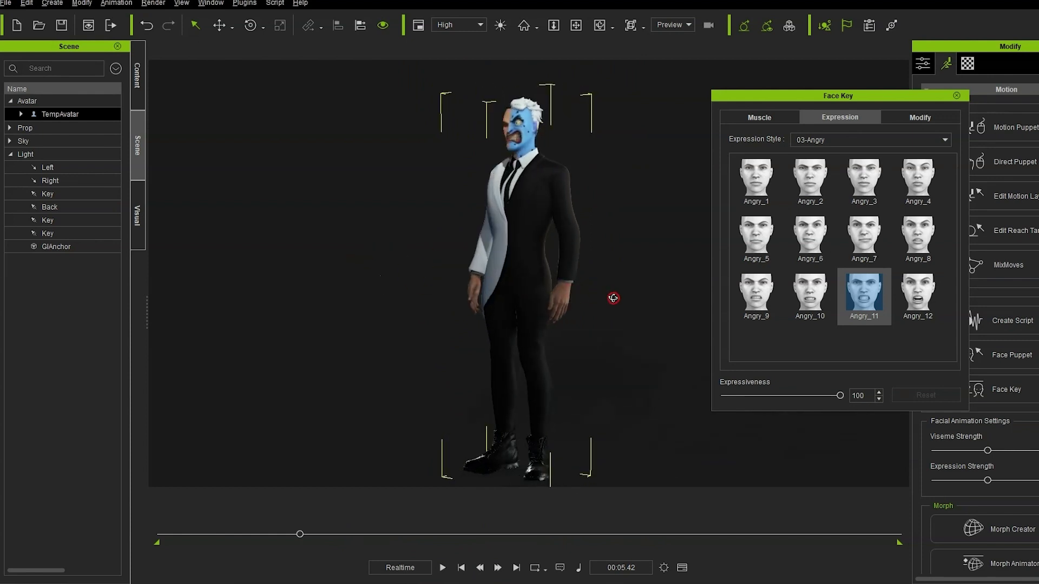